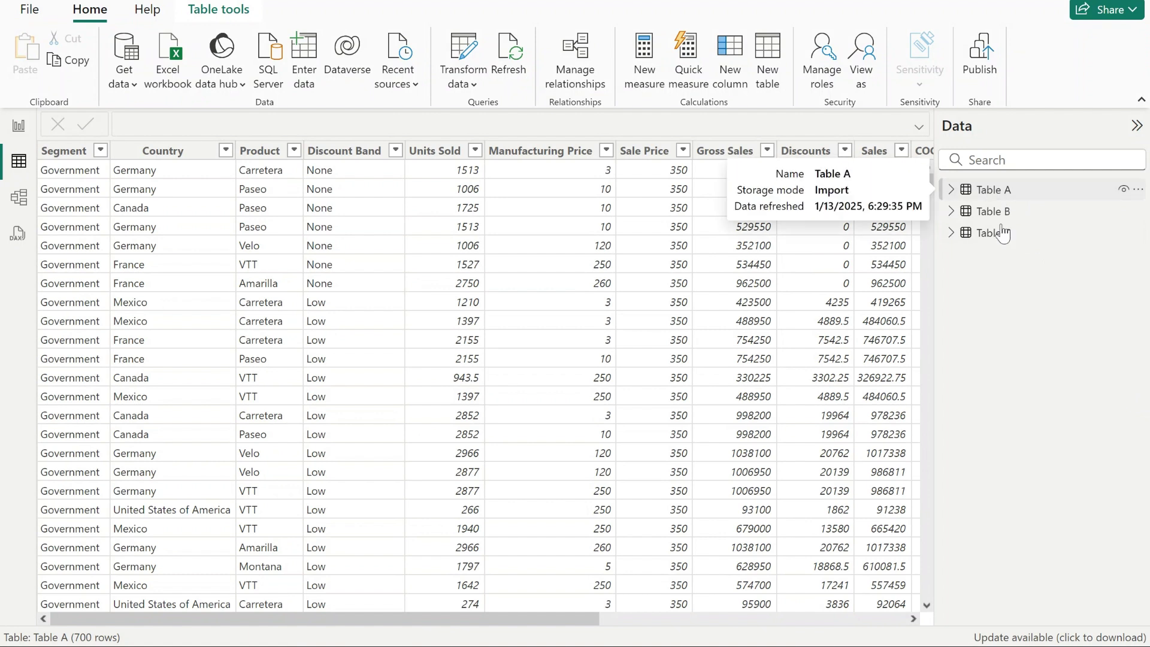
- Preview Tables A, B and C in the Data pane, ending on Table C's 700 rows
left_click(995, 192)
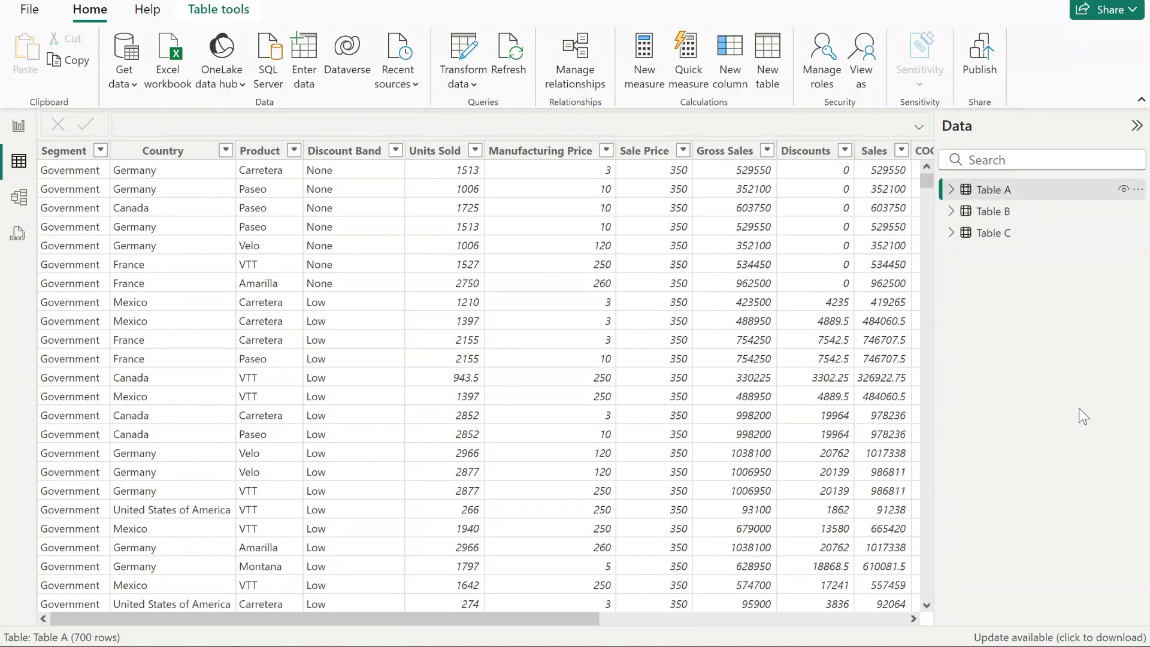
left_click(995, 211)
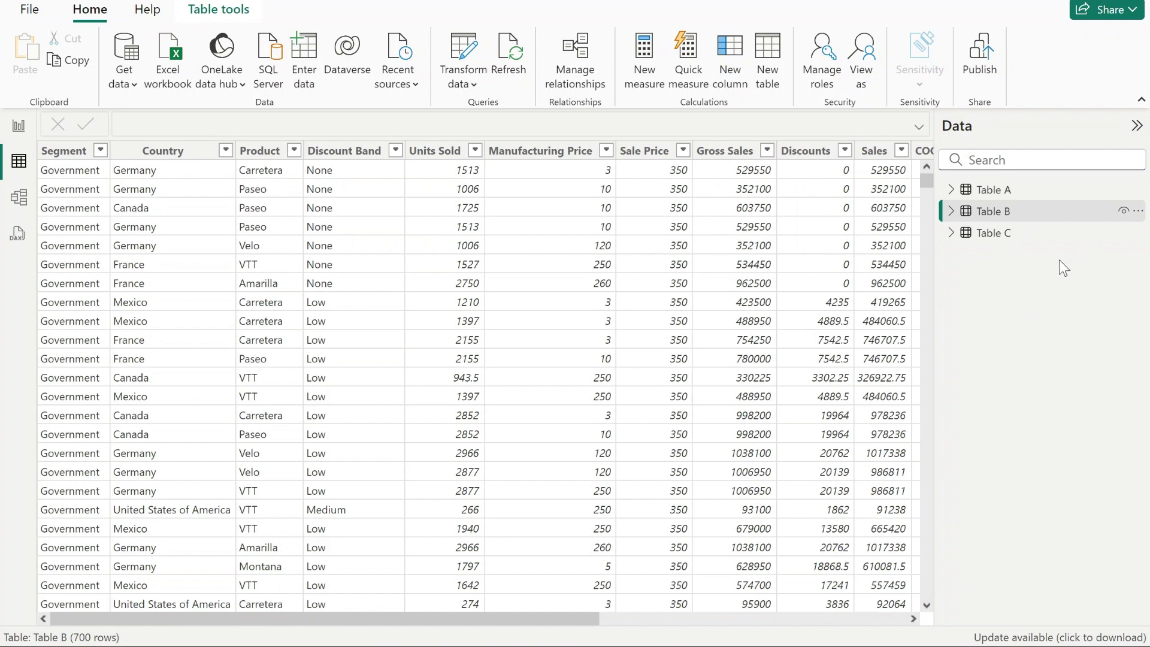
left_click(994, 233)
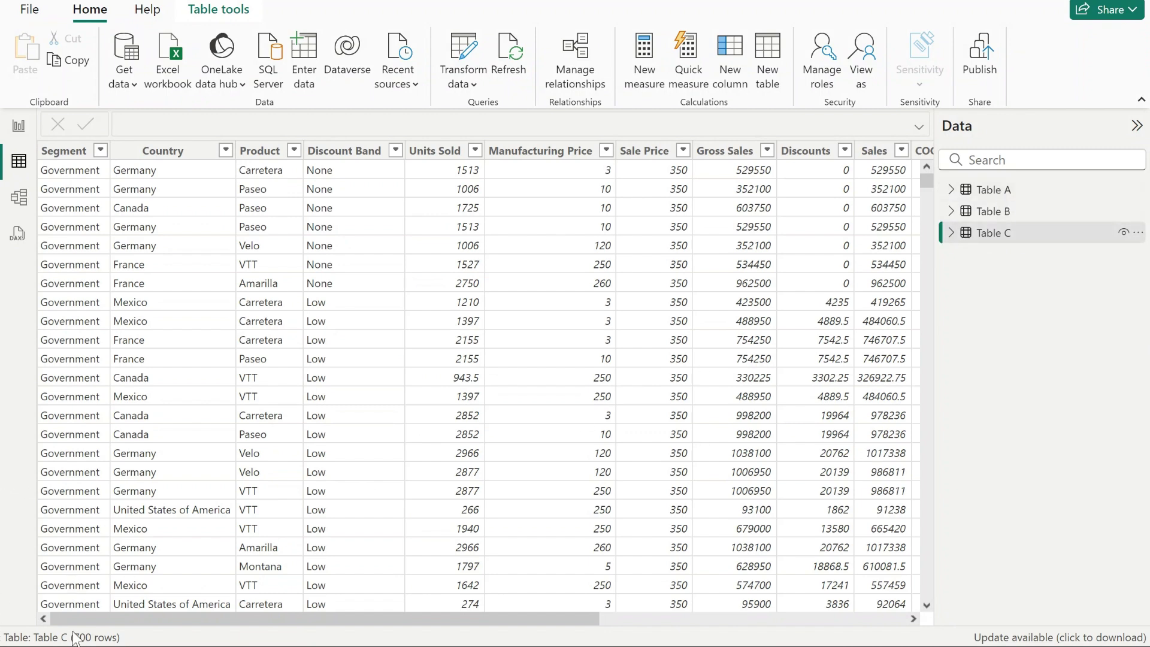
left_click(994, 212)
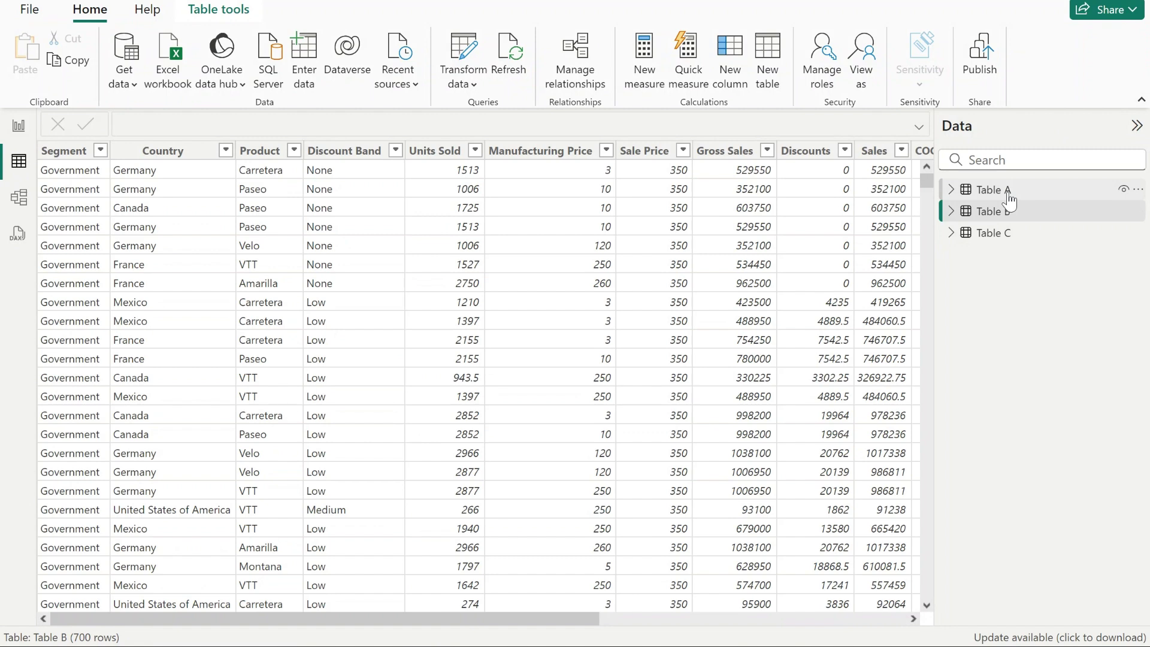
left_click(994, 190)
left_click_drag(299, 613, 809, 619)
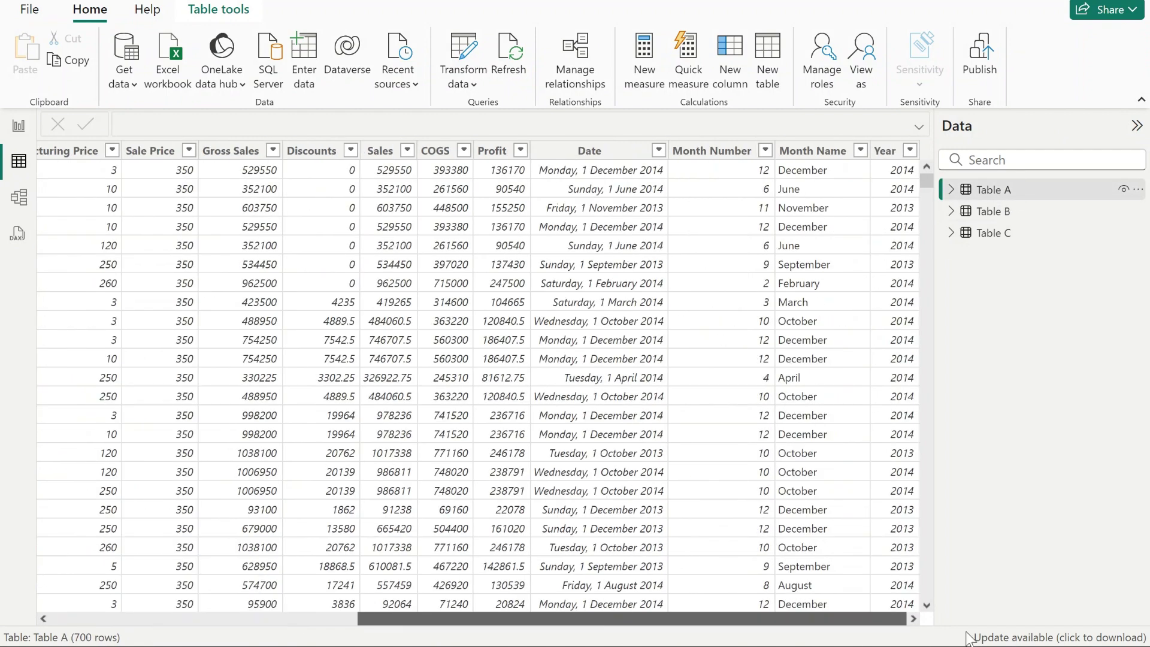
left_click_drag(629, 619, 136, 618)
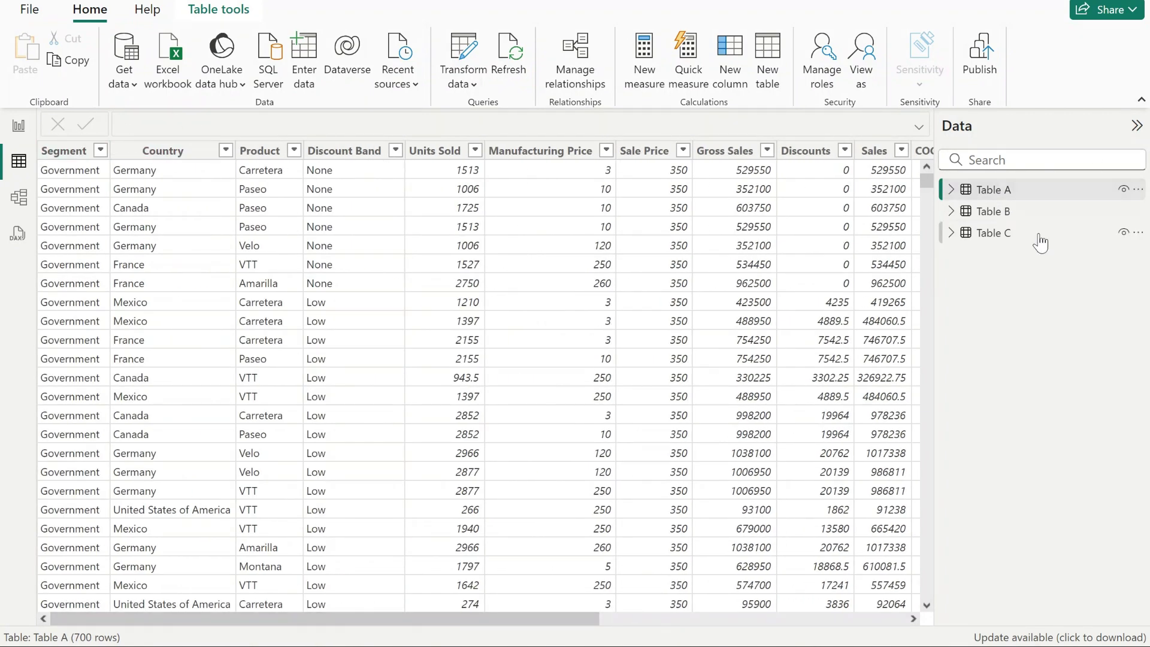
left_click(994, 211)
left_click(994, 233)
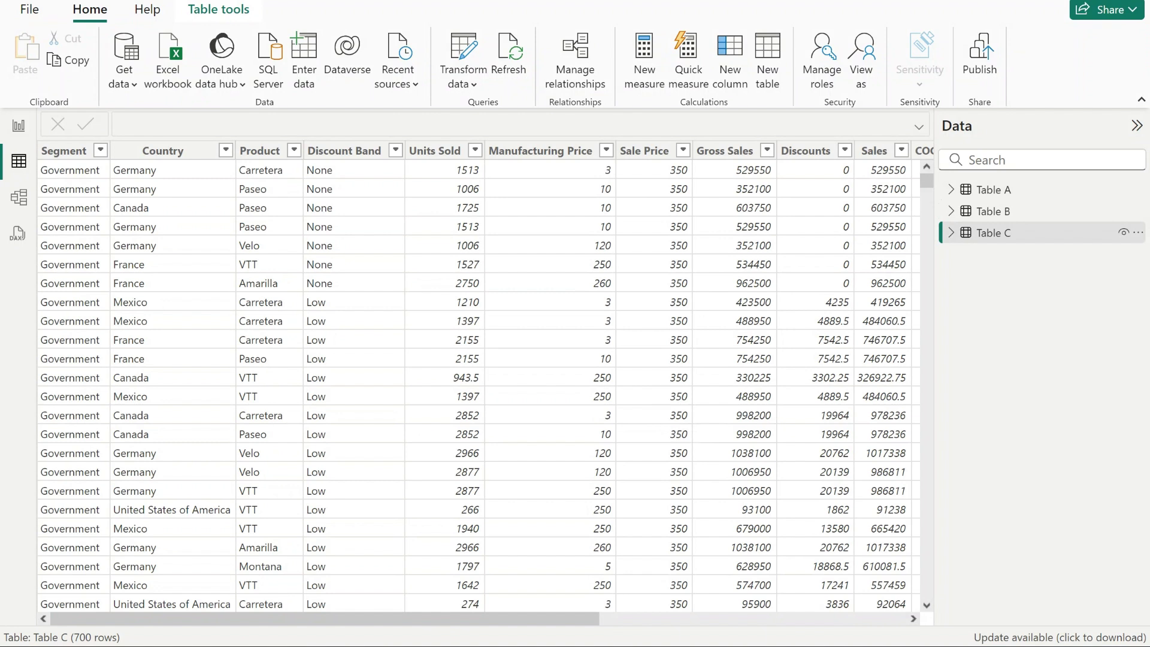
- Create new table 'Table A vs Table B' with the formula EXCEPT('Table A', 'Table B')
left_click(768, 69)
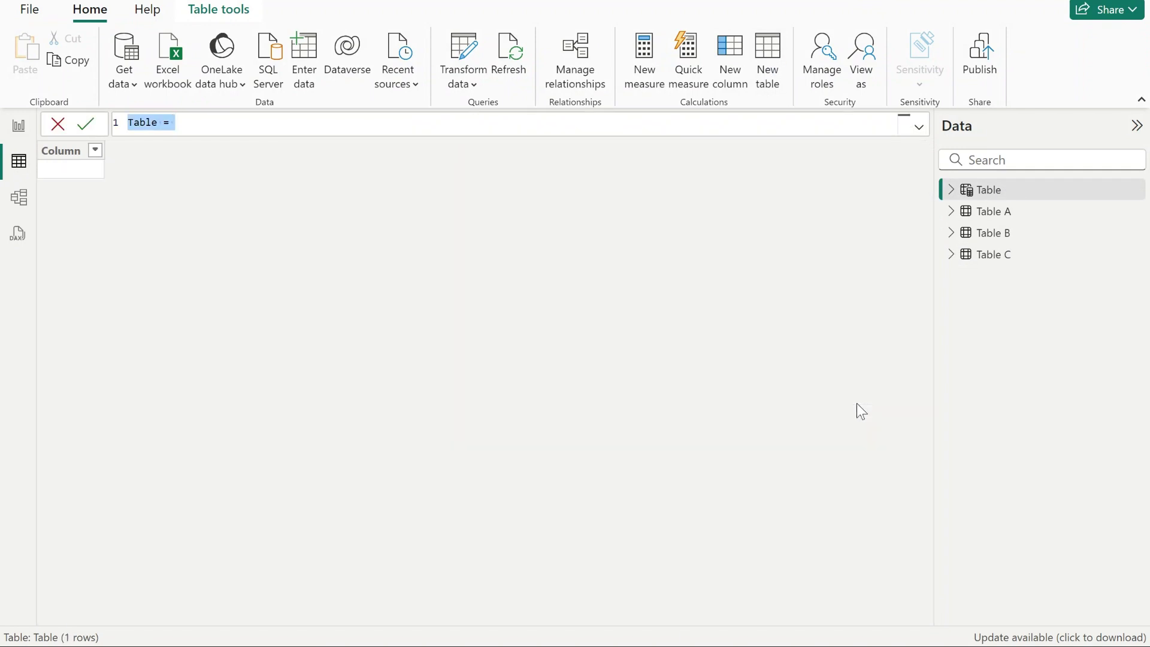
type("Ta")
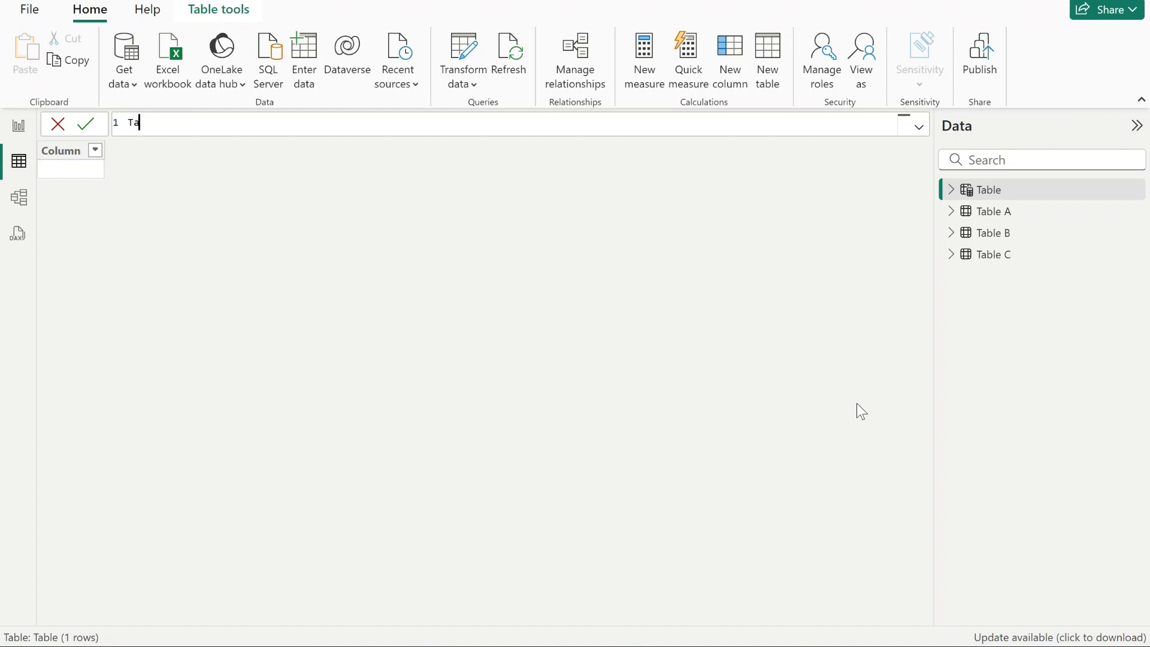
type("bl")
type("e A ")
type("vs ")
type("VT")
key("BackSpace")
key("BackSpace")
type("Table ")
type("B")
type(" =")
key("shift+Return")
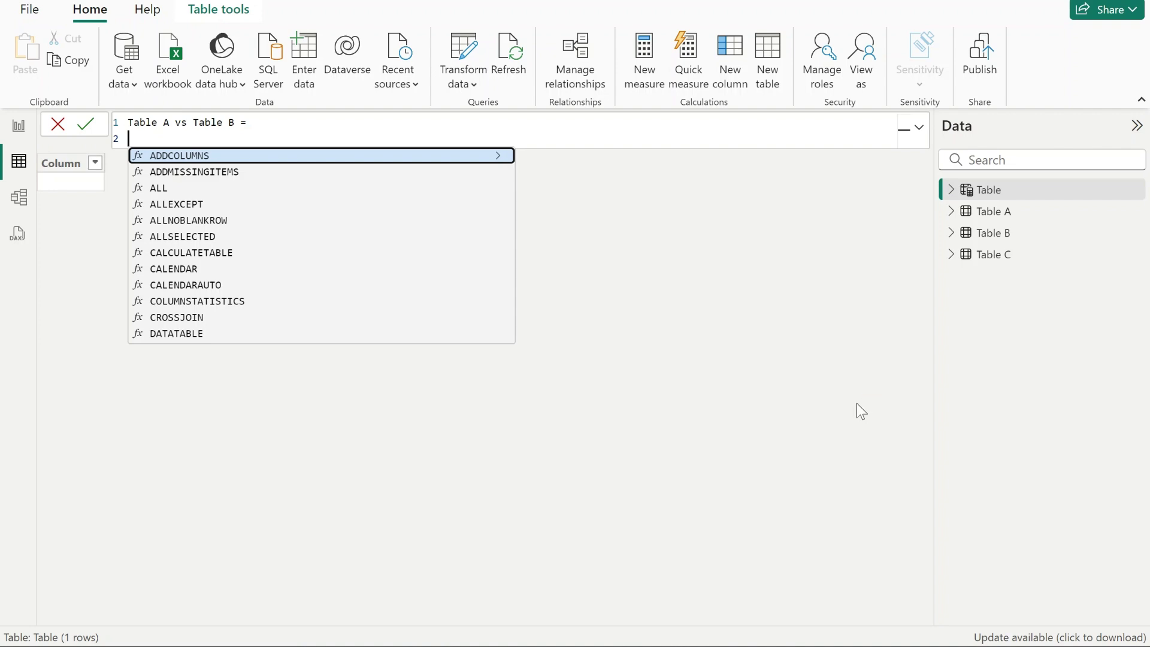
type("EX")
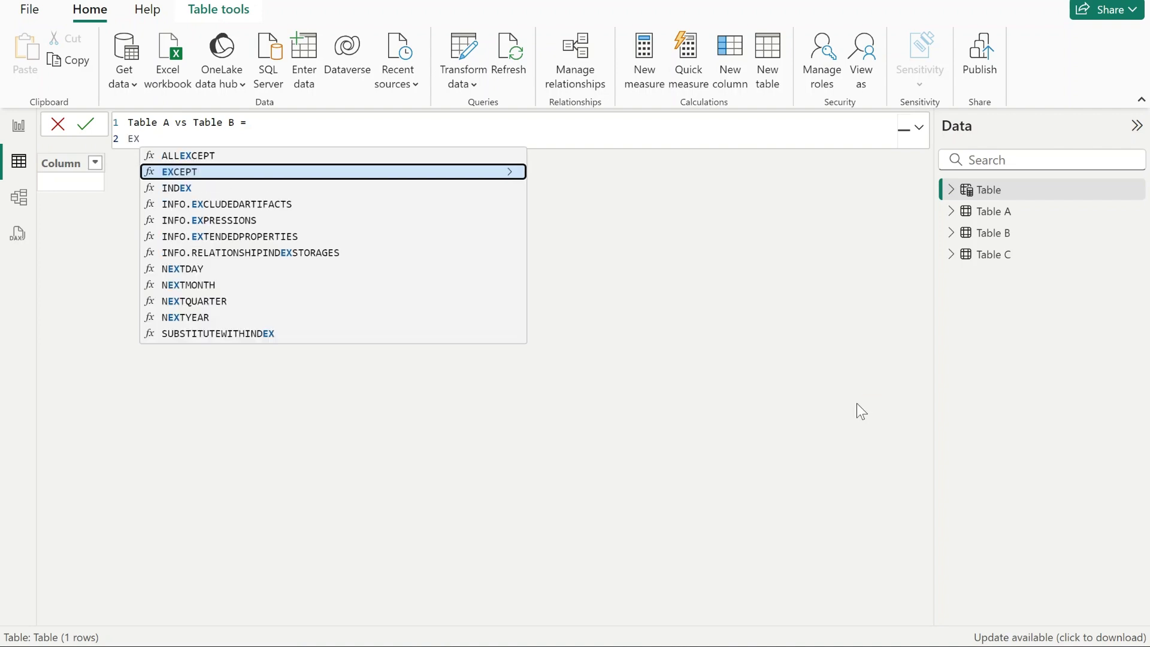
key("Tab")
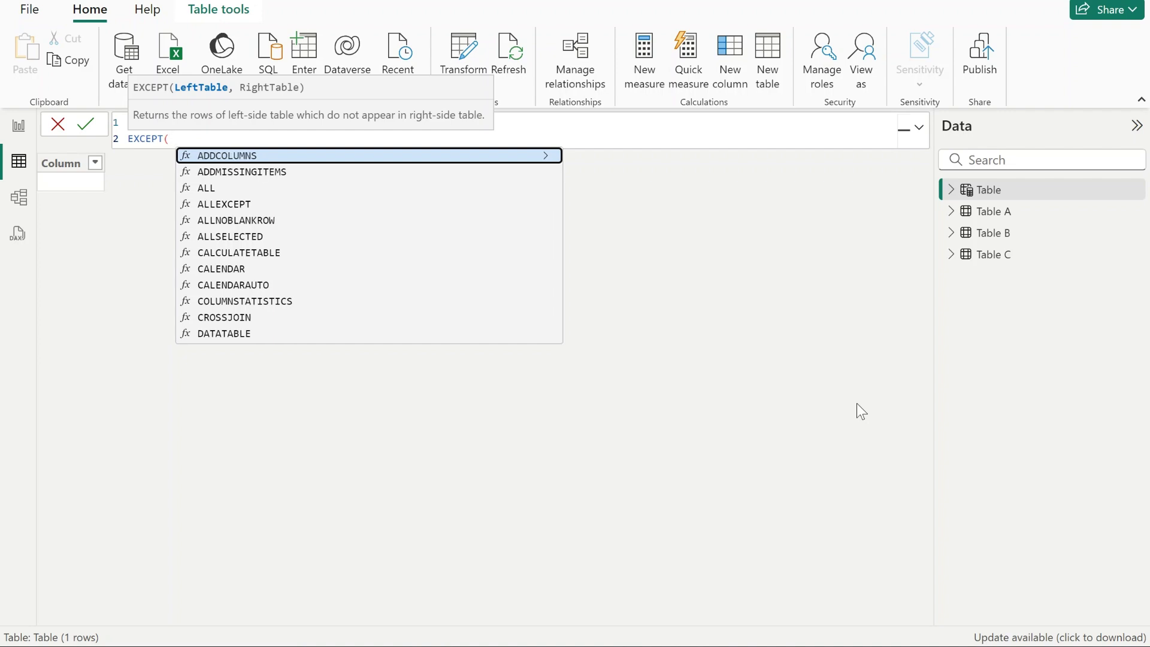
type(" Tab")
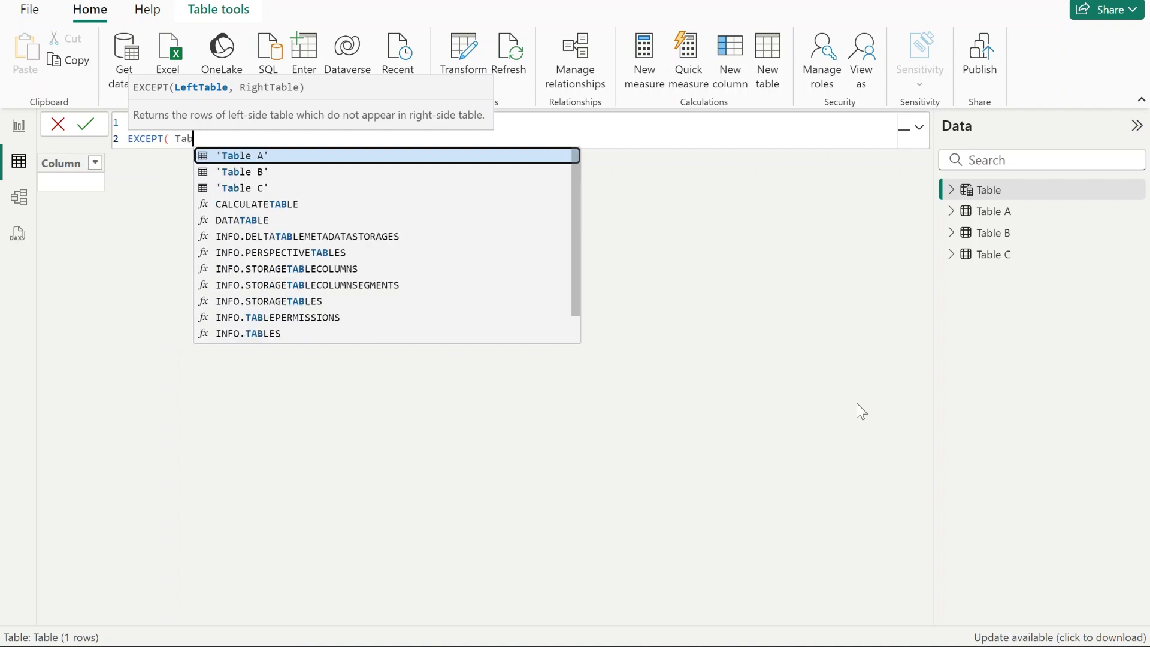
type("le")
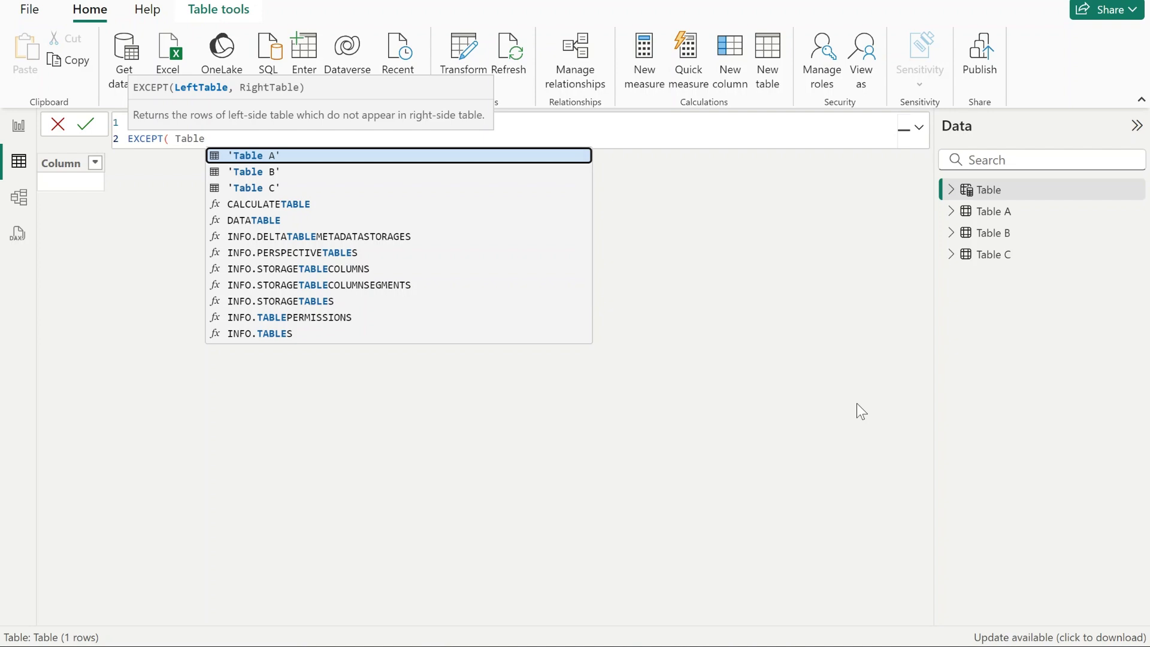
key("Tab")
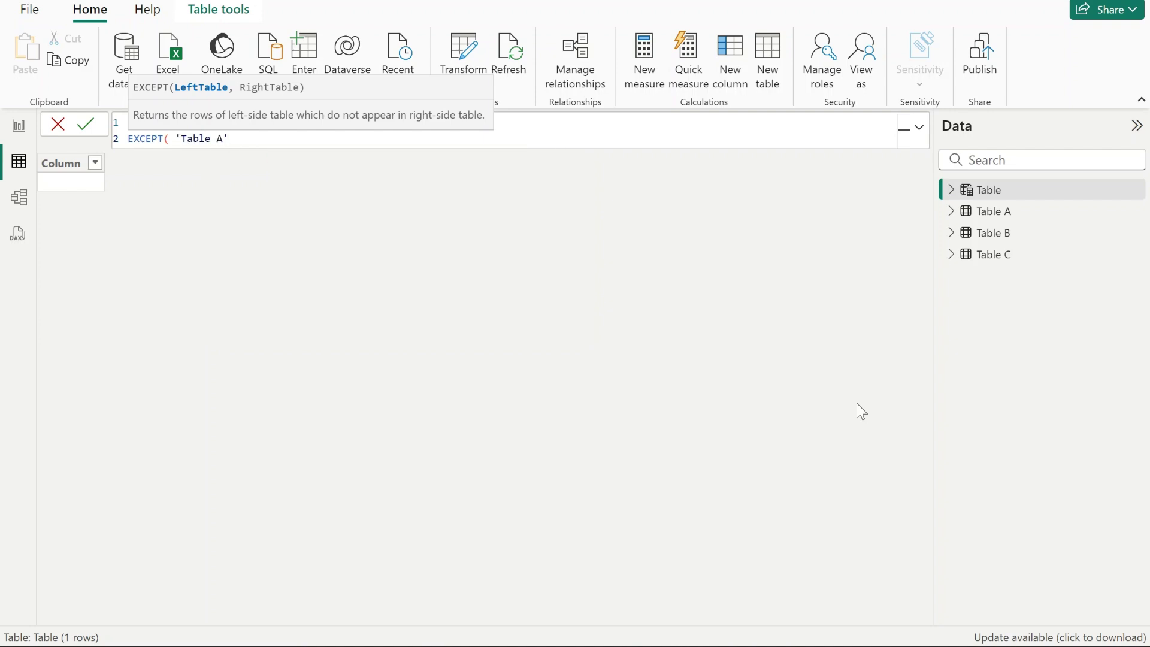
type(", Table")
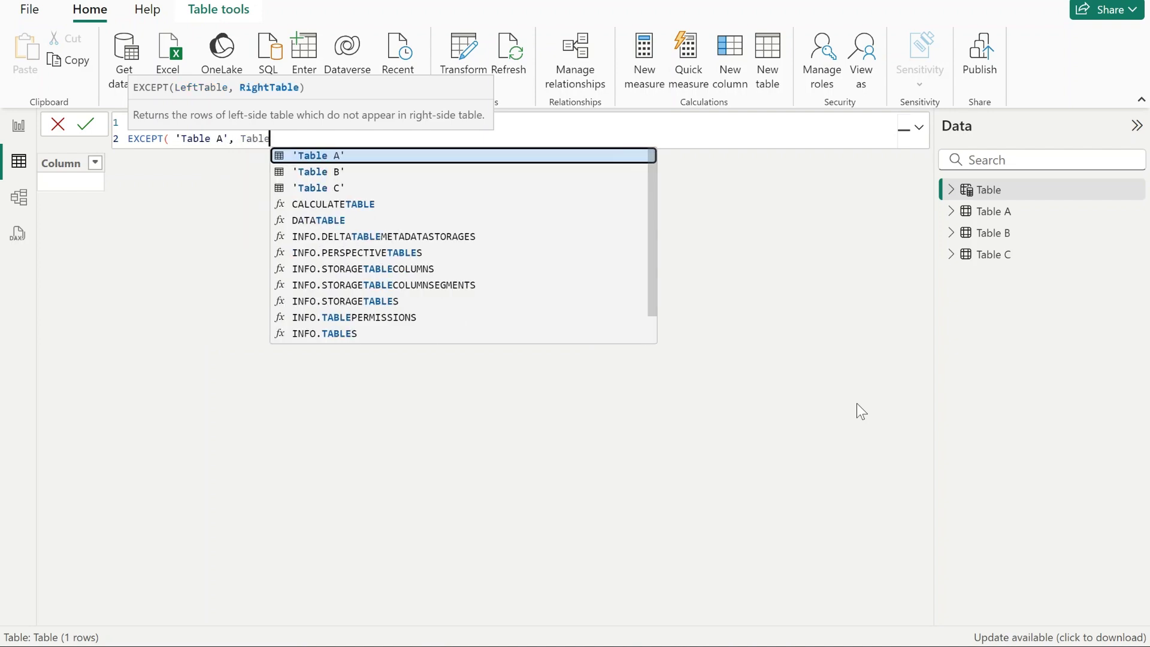
key("Down")
key("Tab")
type(")")
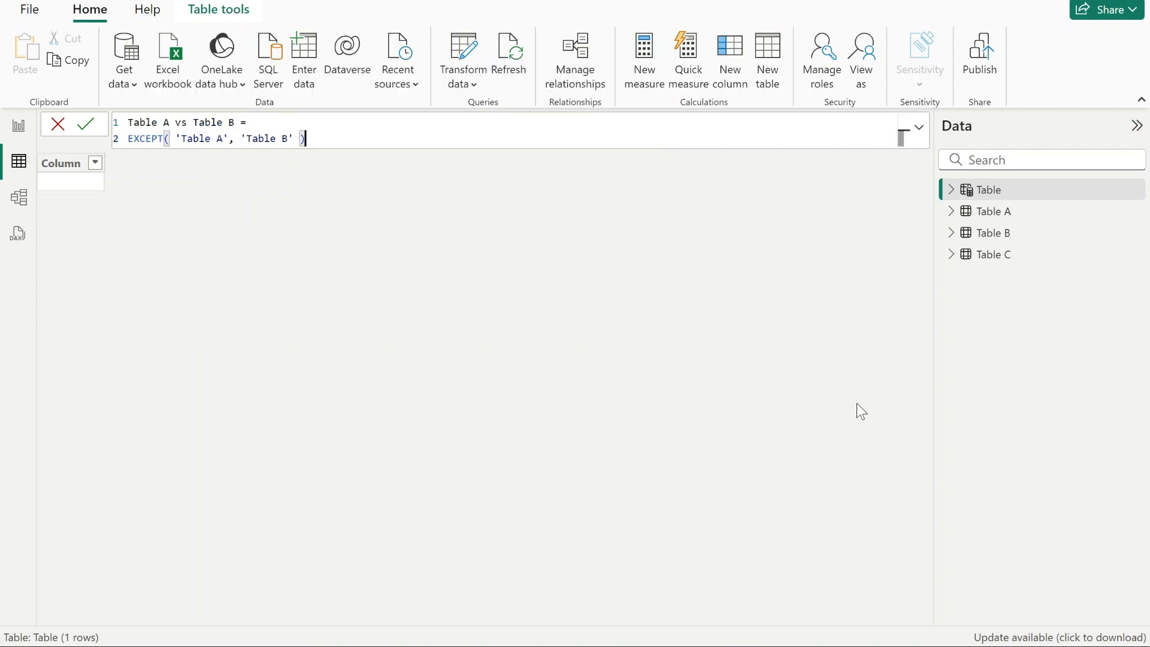
- Commit the EXCEPT formula, giving 4 Government rows, and review its Table A and Table B references
key("Return")
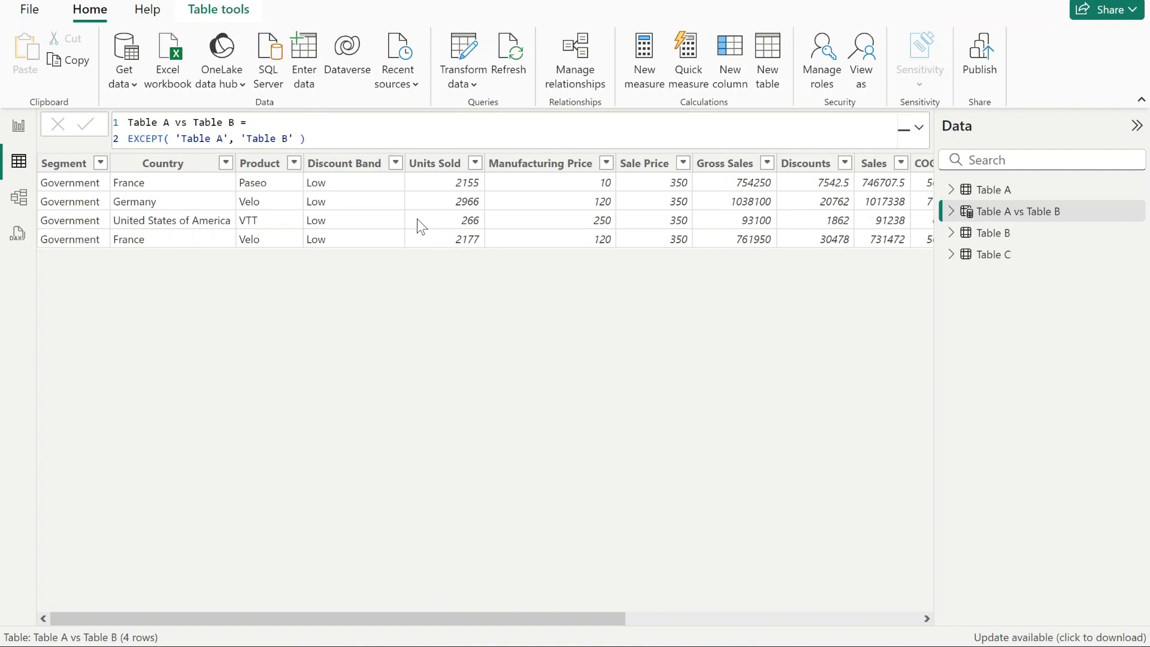
left_click_drag(240, 138, 302, 137)
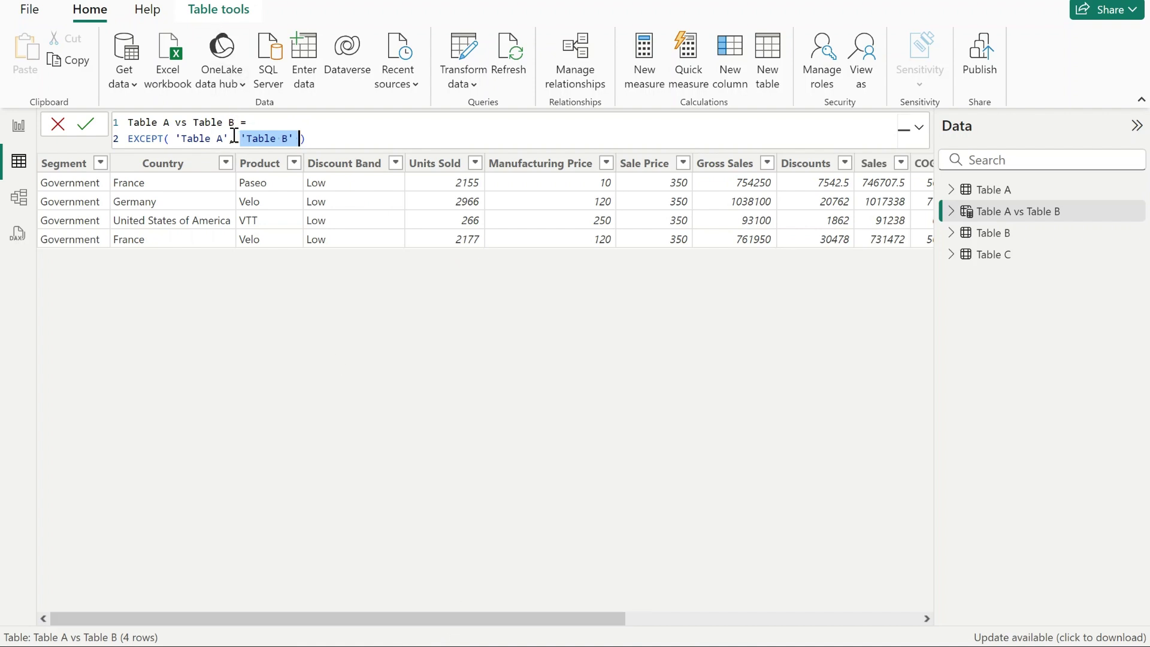
mouse_move(223, 138)
left_mouse_down()
mouse_move(181, 137)
mouse_move(306, 138)
left_mouse_up()
left_click(365, 137)
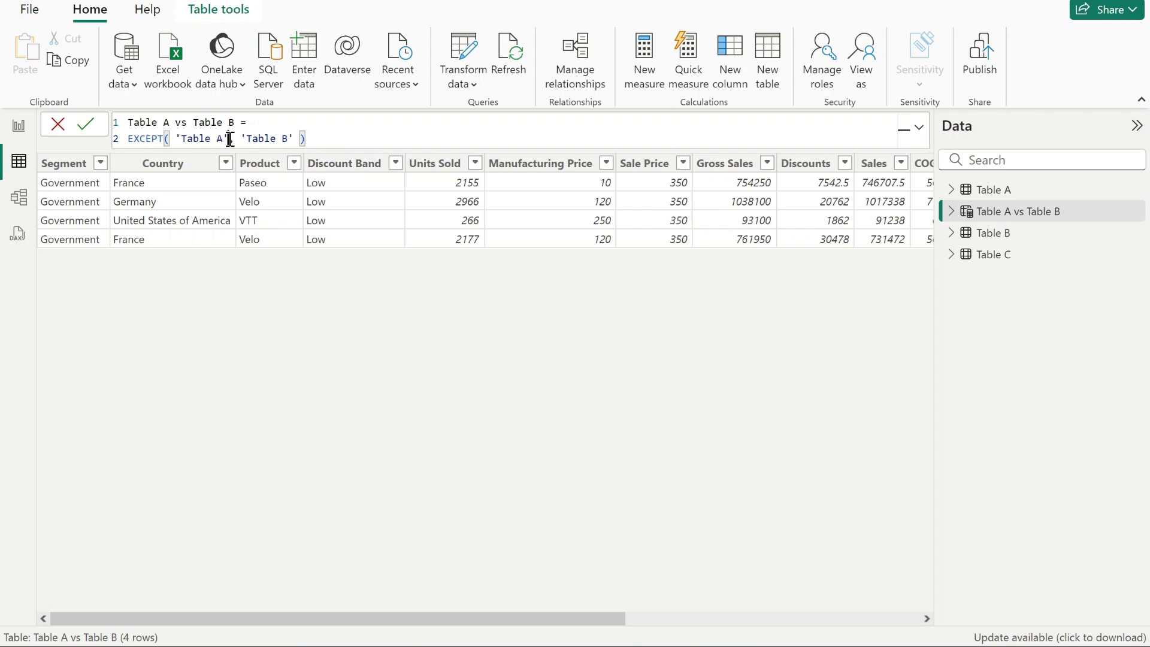
left_click_drag(228, 137, 177, 138)
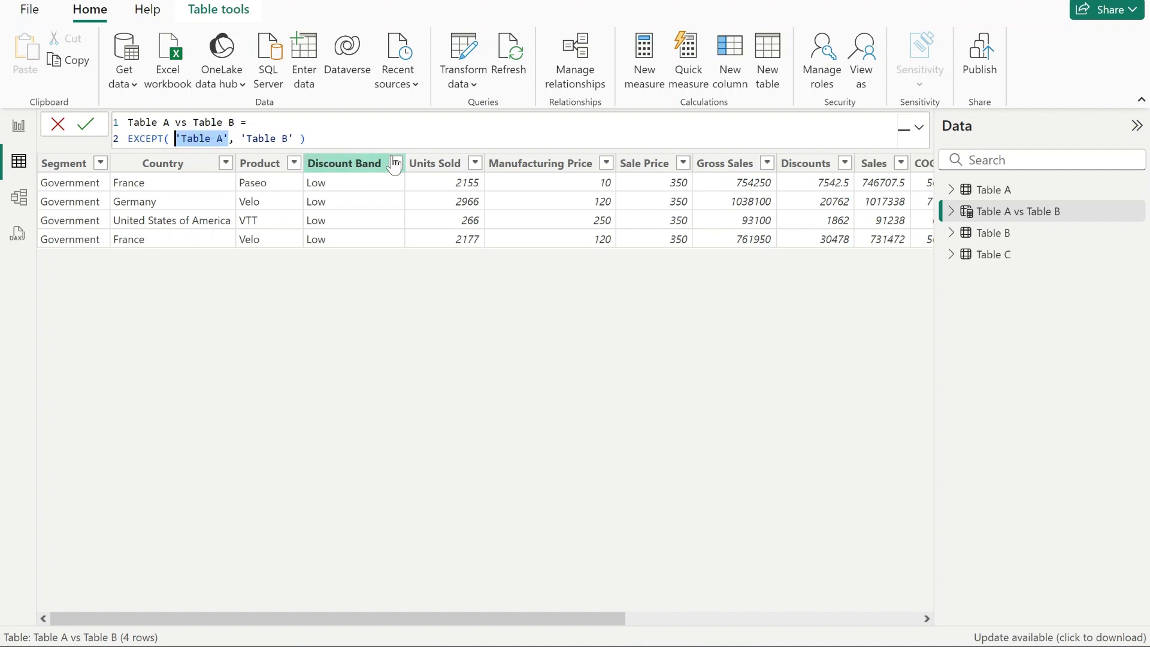
left_click(349, 138)
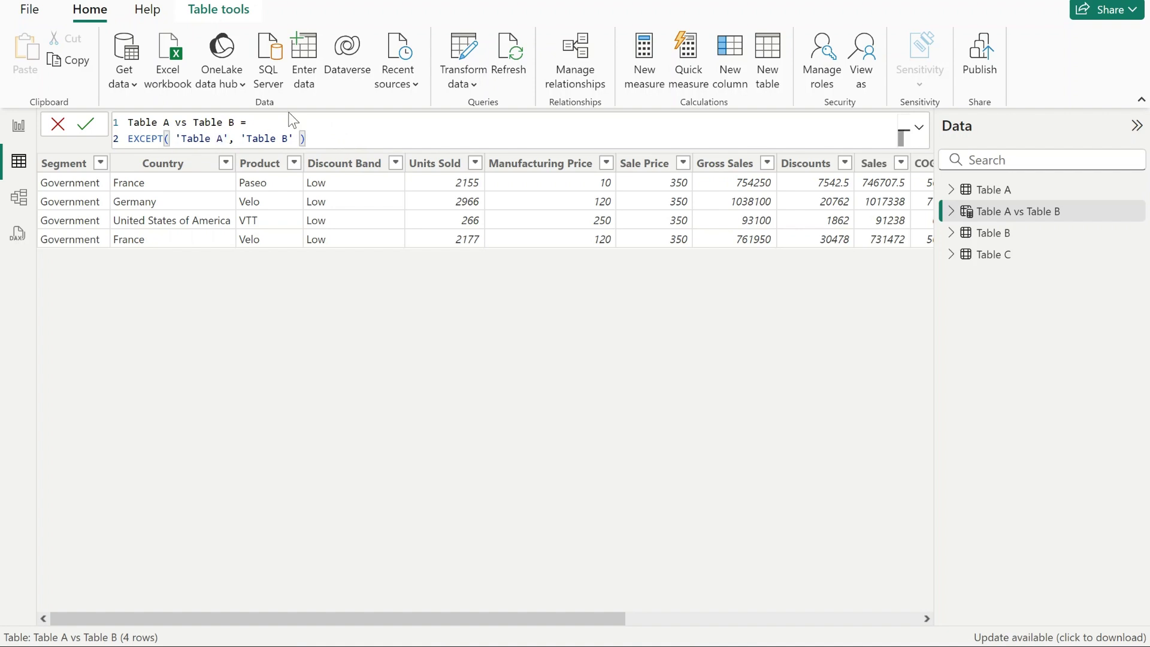
- Prefix the EXCEPT expression with VAR RowsNotInTableB = and add a new line
left_click(130, 139)
type("VAR ")
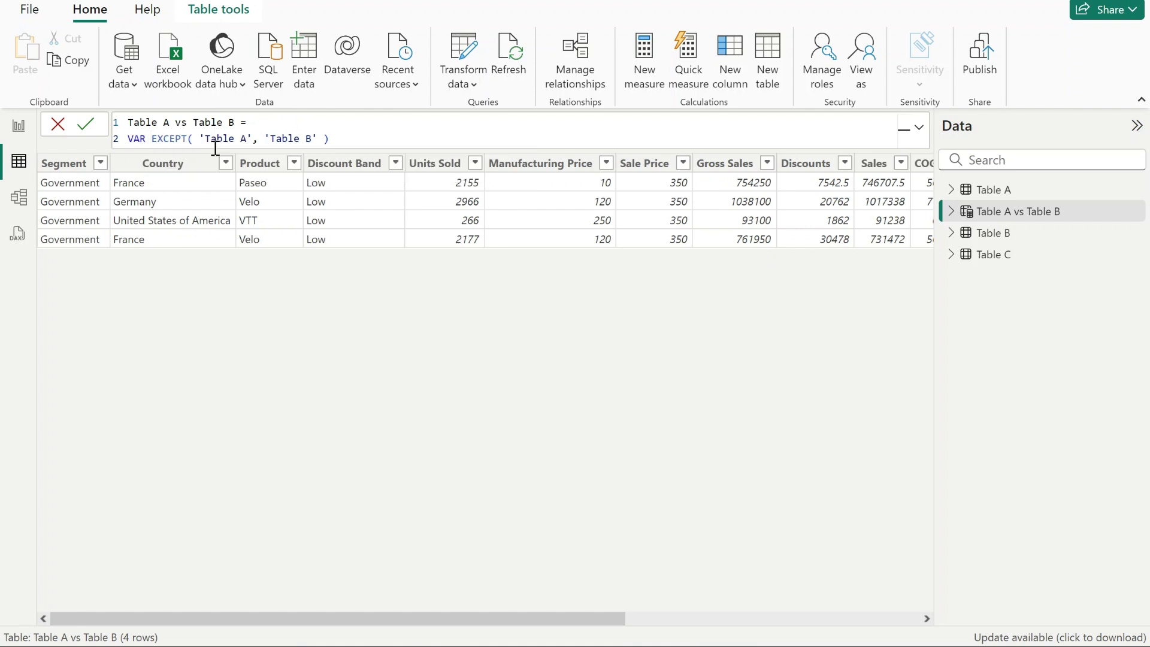
type("Rows")
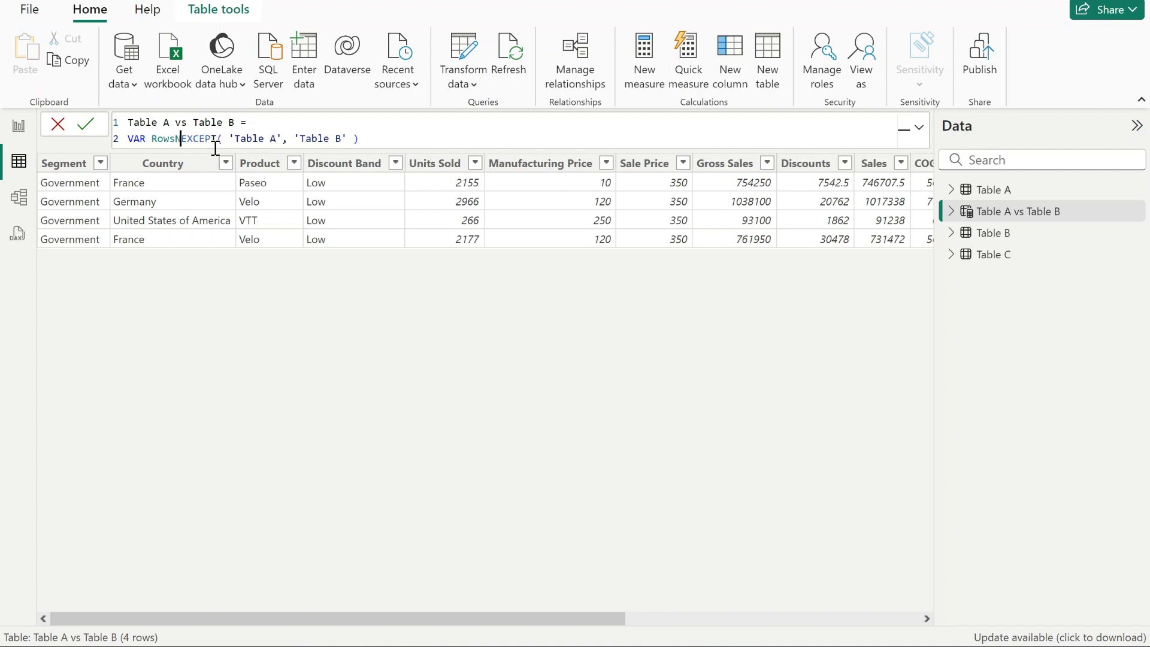
type("NotInTable")
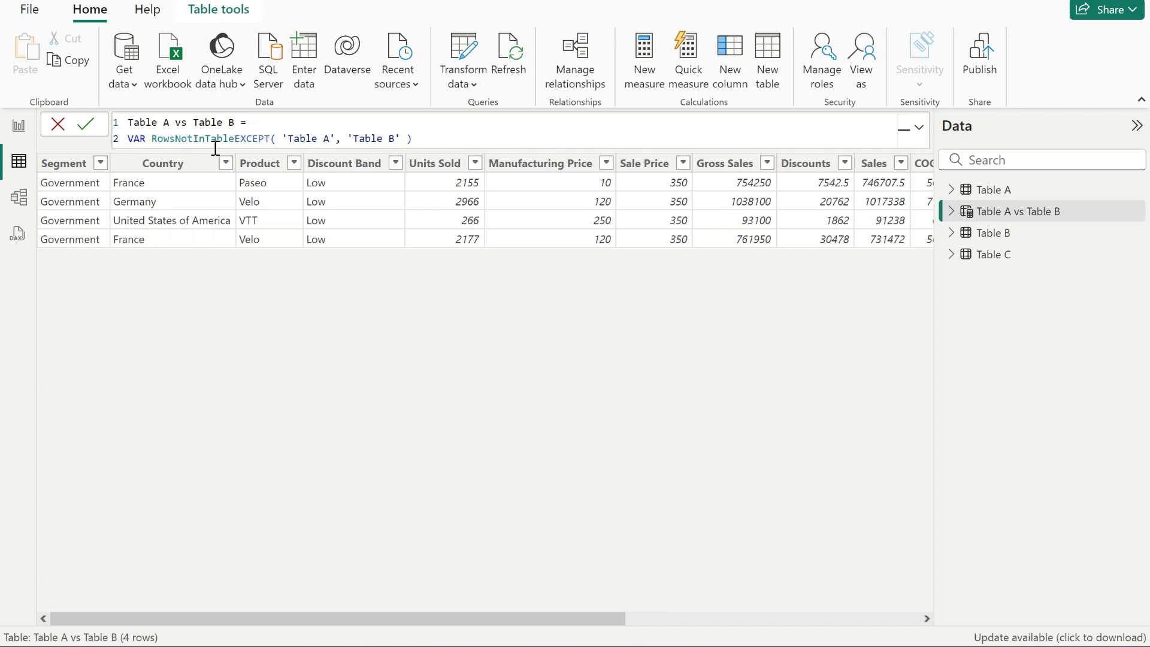
type("B =")
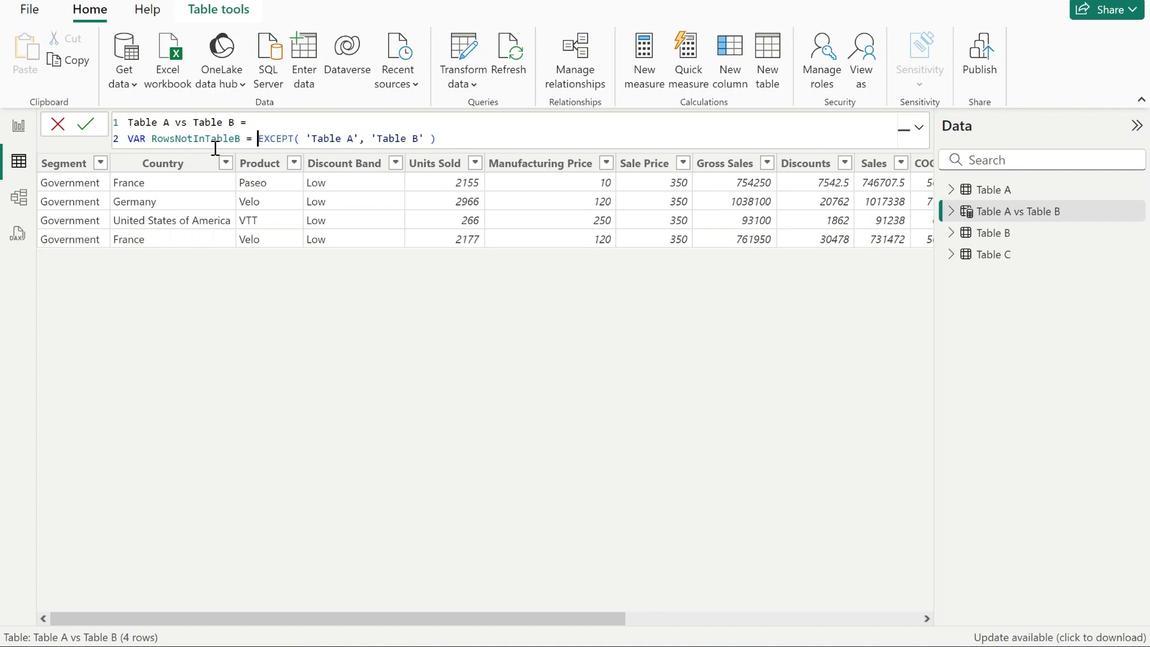
left_click(470, 137)
key("shift+Return")
type("VAR")
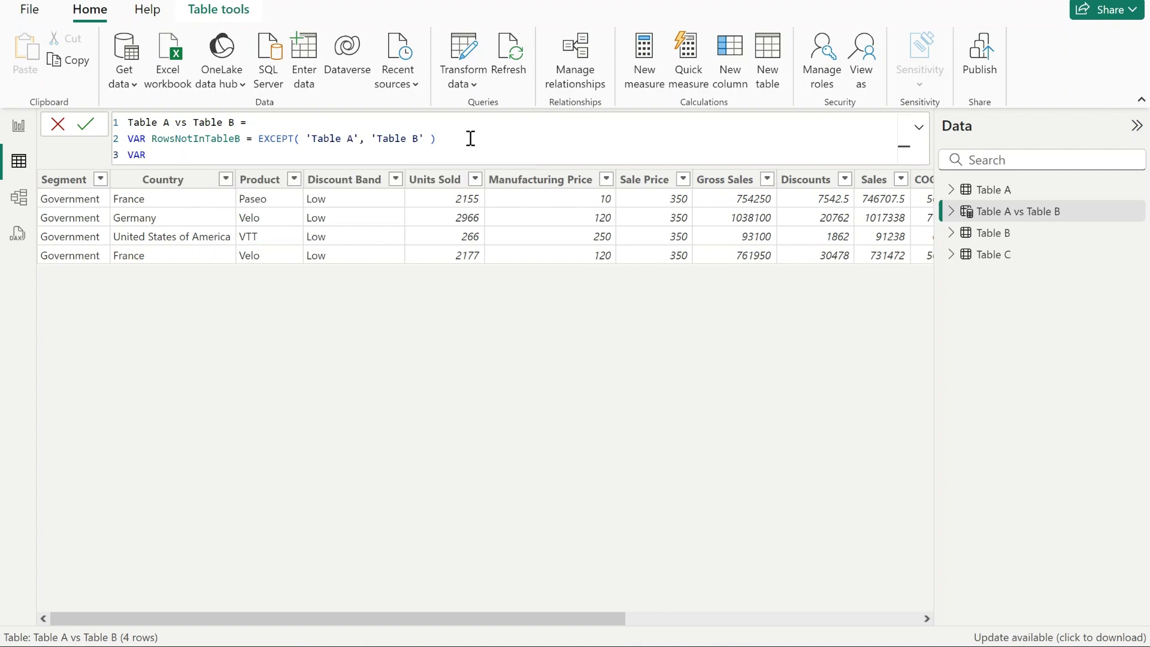
type(" RowsNot")
type("In")
type("Table")
type("A =")
type(" EXACT")
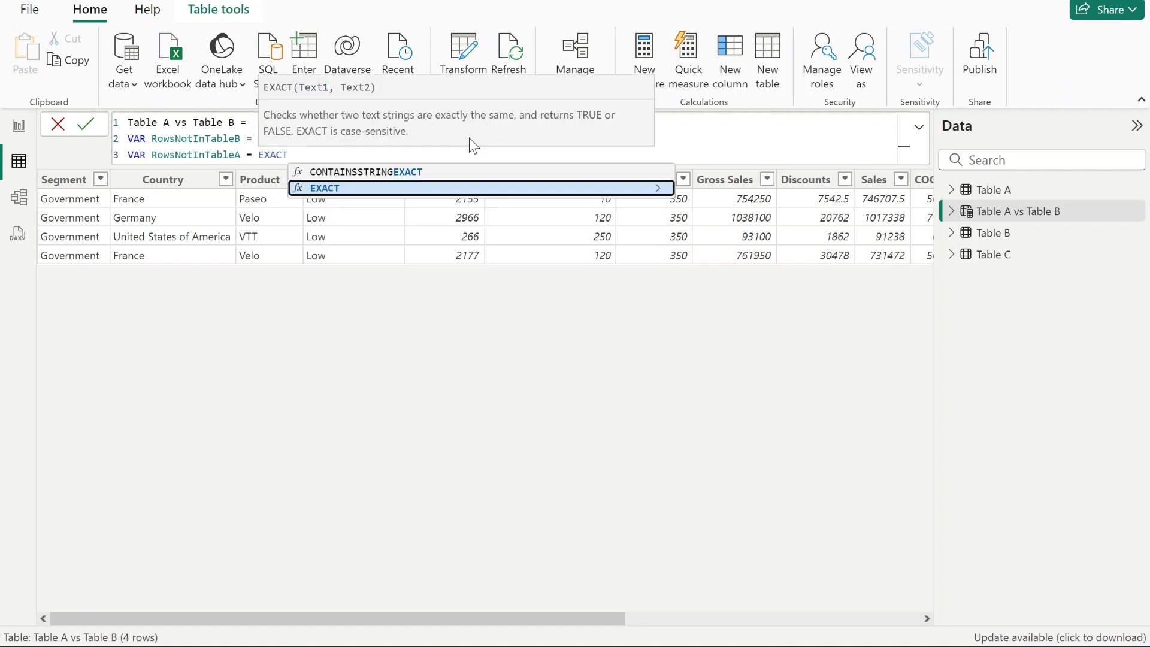
- Add VAR RowsNotInTableA = EXCEPT('Table B', 'Table A') and start the RETURN line
key("BackSpace")
key("BackSpace")
key("BackSpace")
key("Down")
key("Tab")
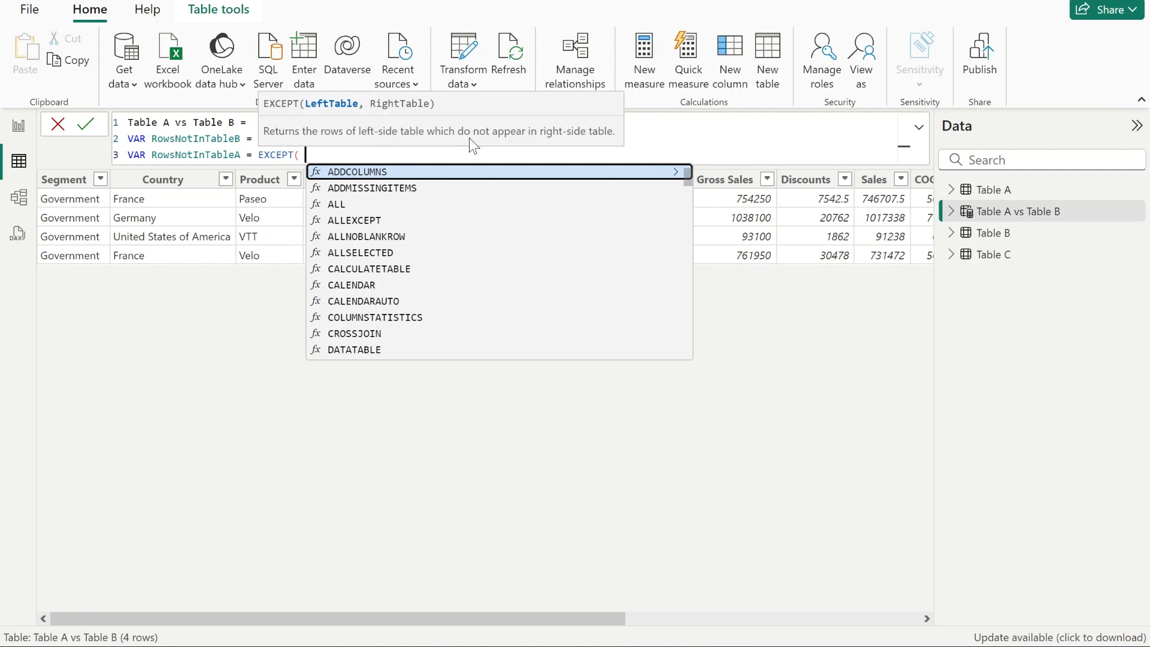
type("T")
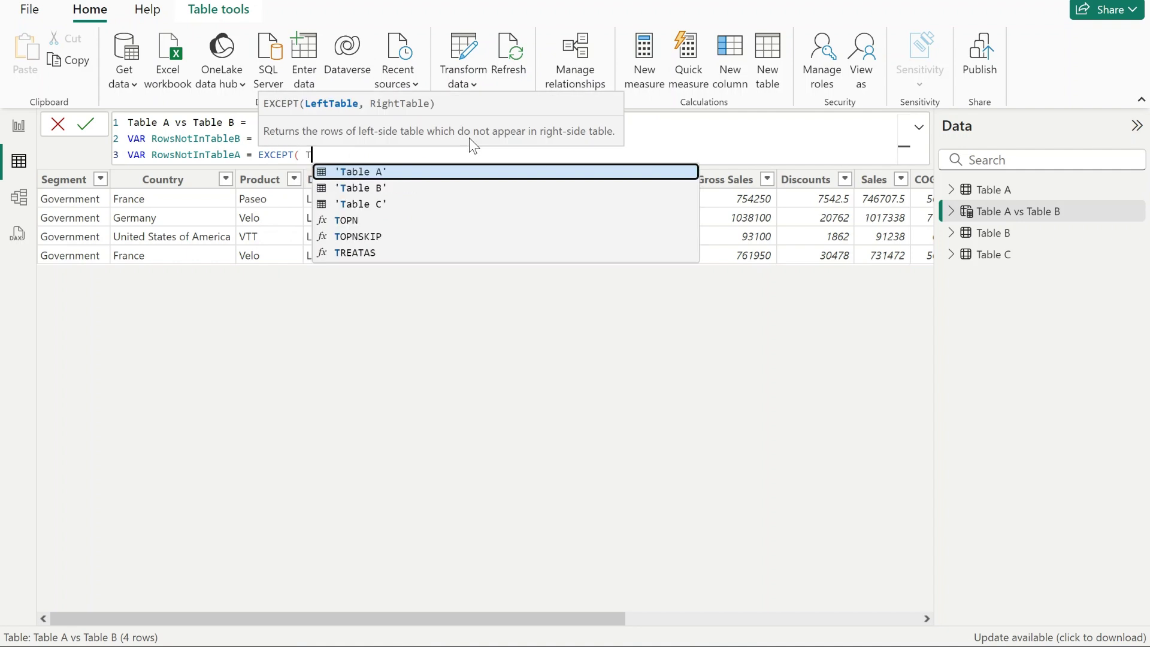
type("b")
key("BackSpace")
type("a")
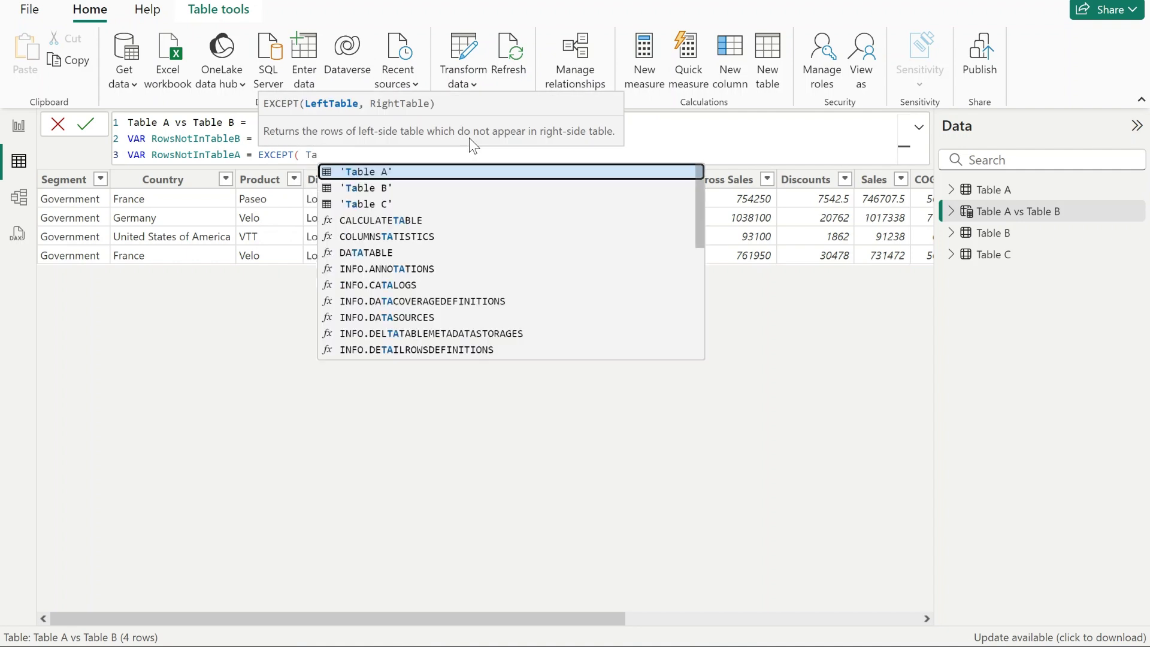
key("Down")
key("Tab")
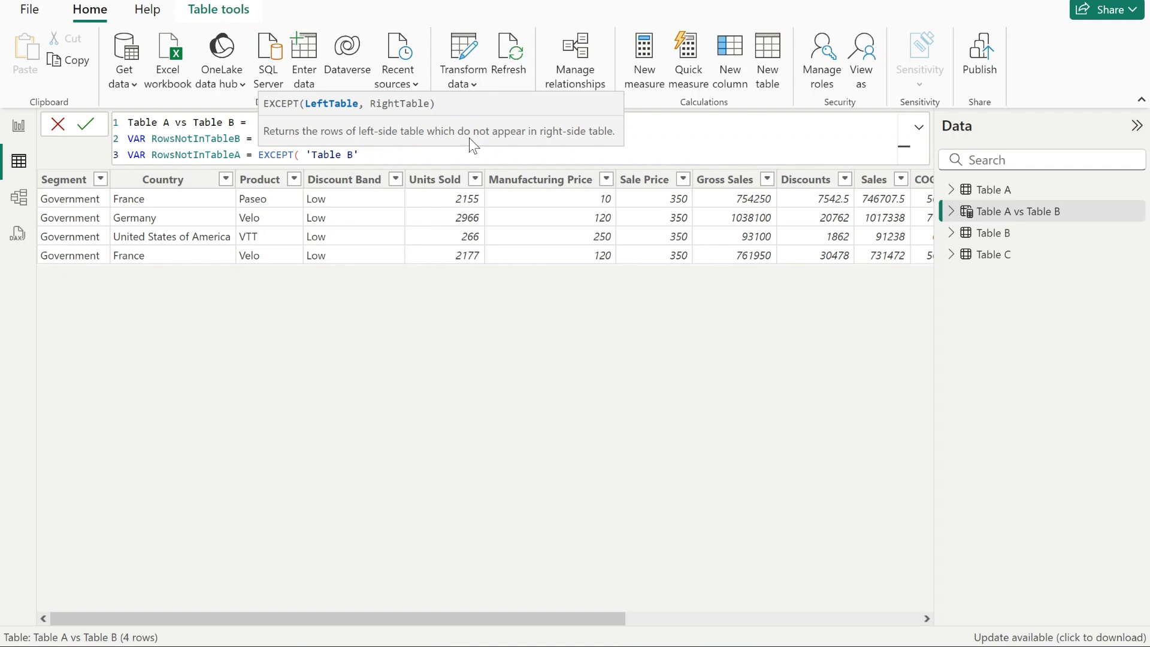
type(", ")
type("Tabl")
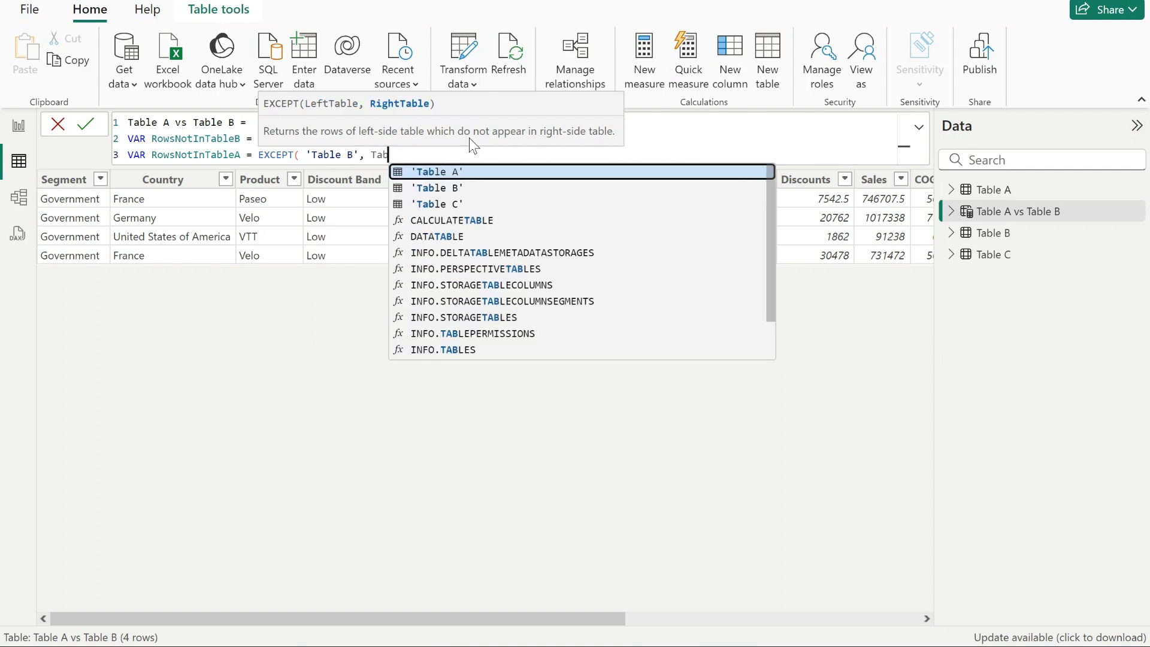
key("Tab")
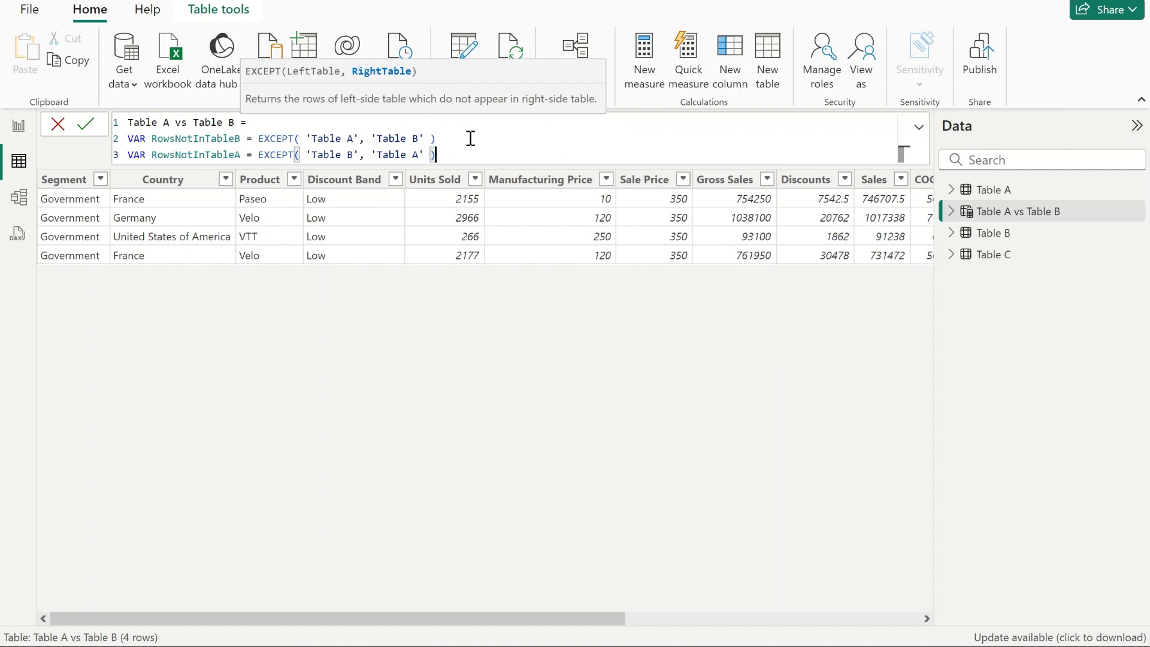
key("Return")
type("RETUR")
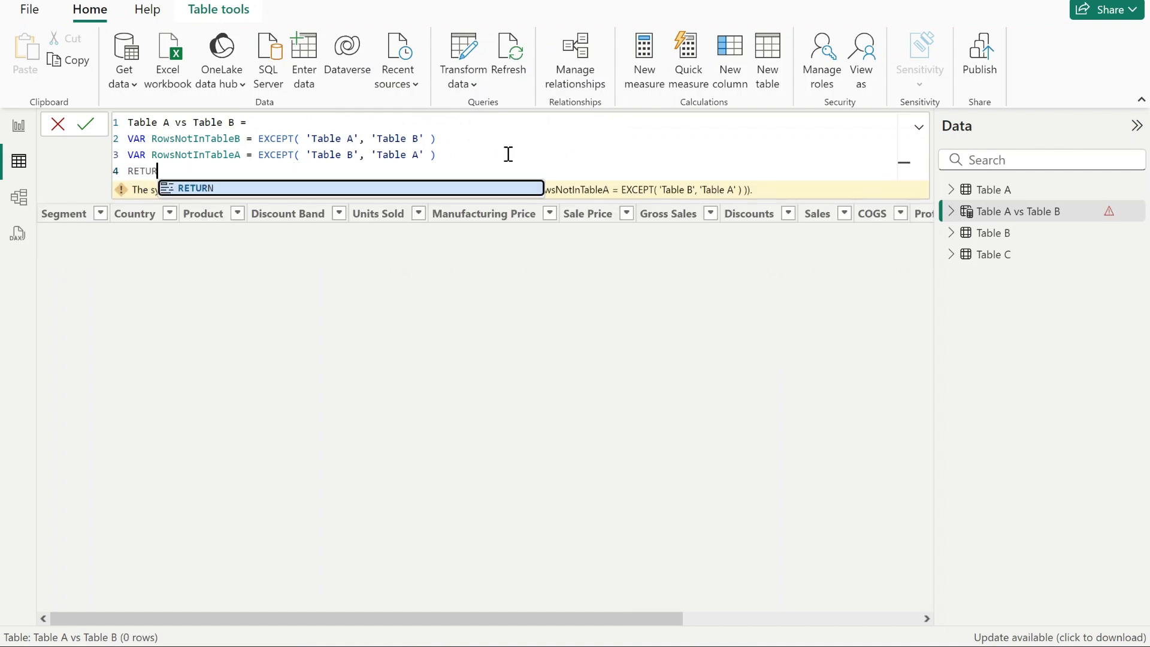
type("N")
- Return RowsNotInTableA and commit the formula, yielding 4 Government rows
key("Return")
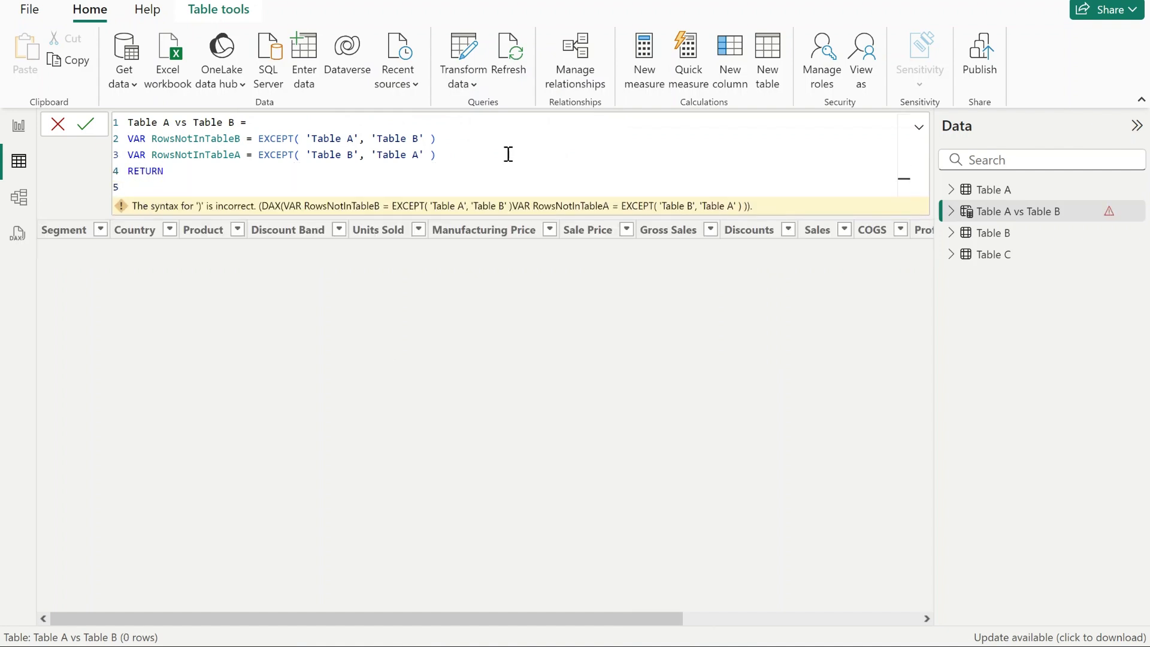
type("Rows")
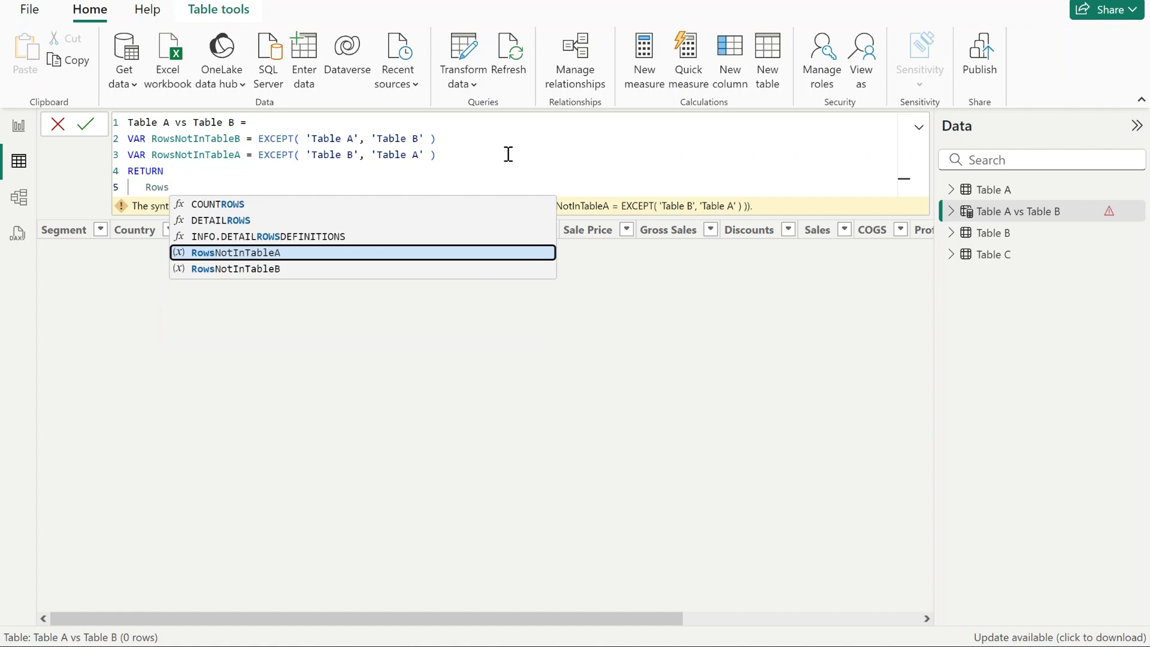
key("Down")
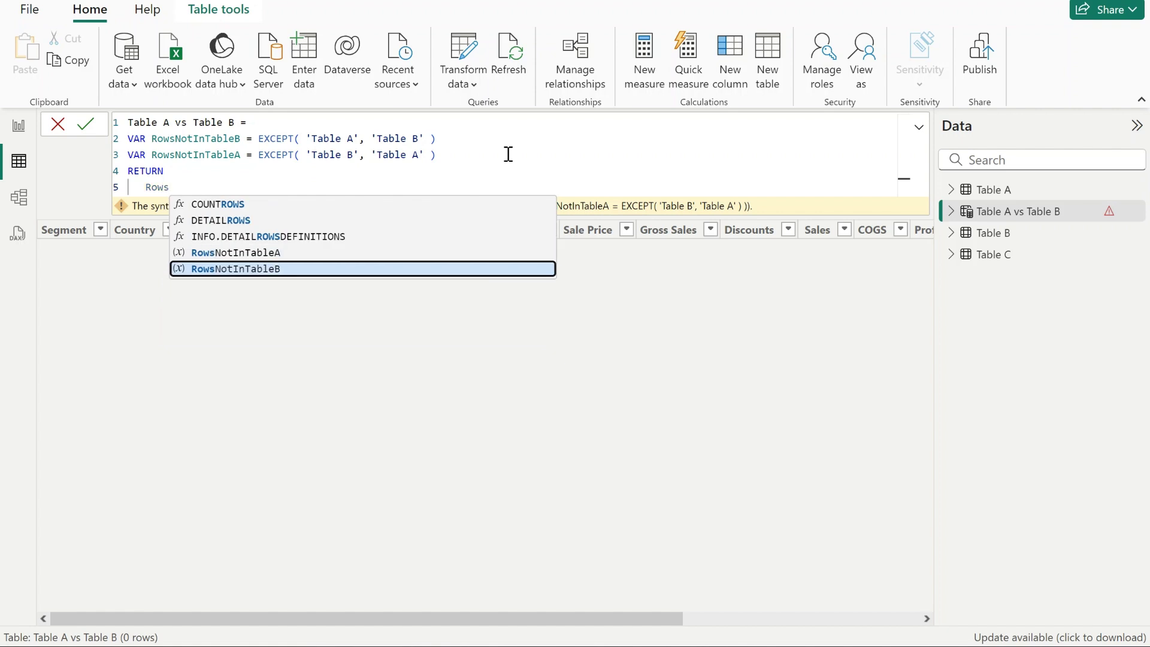
key("Up")
key("Tab")
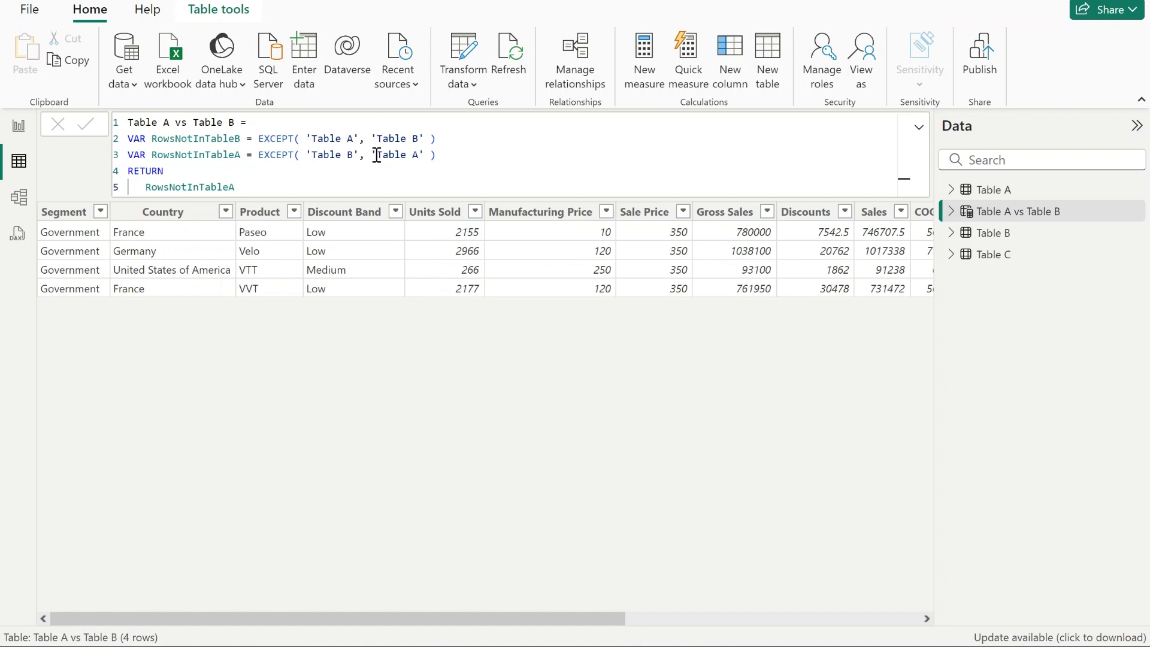
- Highlight the Table A reference and RETURN keyword, and place the cursor after the variable
mouse_move(371, 155)
left_mouse_down()
mouse_move(426, 155)
mouse_move(312, 156)
left_mouse_up()
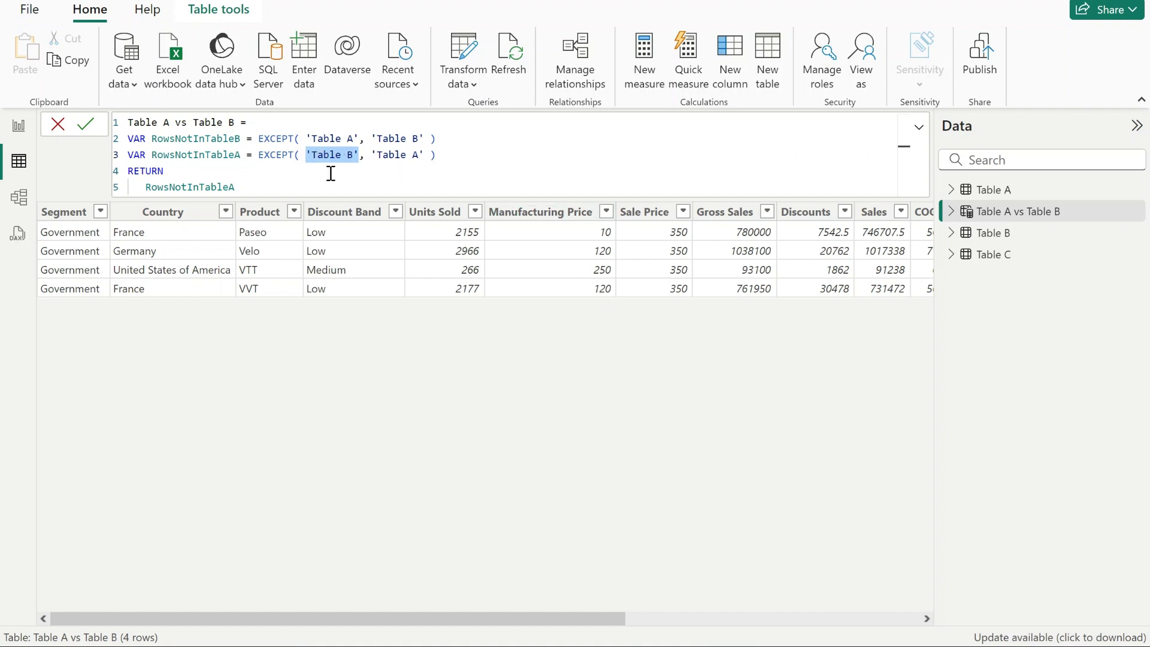
double_click(339, 173)
left_click(274, 186)
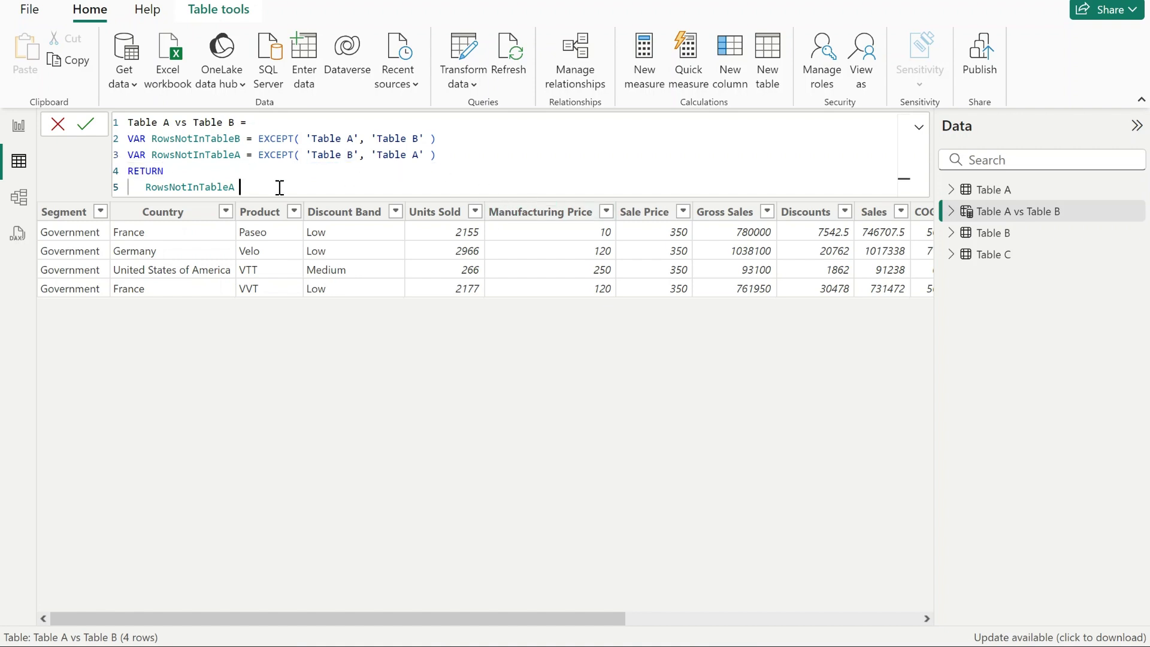
- Change the result to UNION(RowsNotInTableA, RowsNotInTableB), producing 8 Government rows
left_click(142, 186)
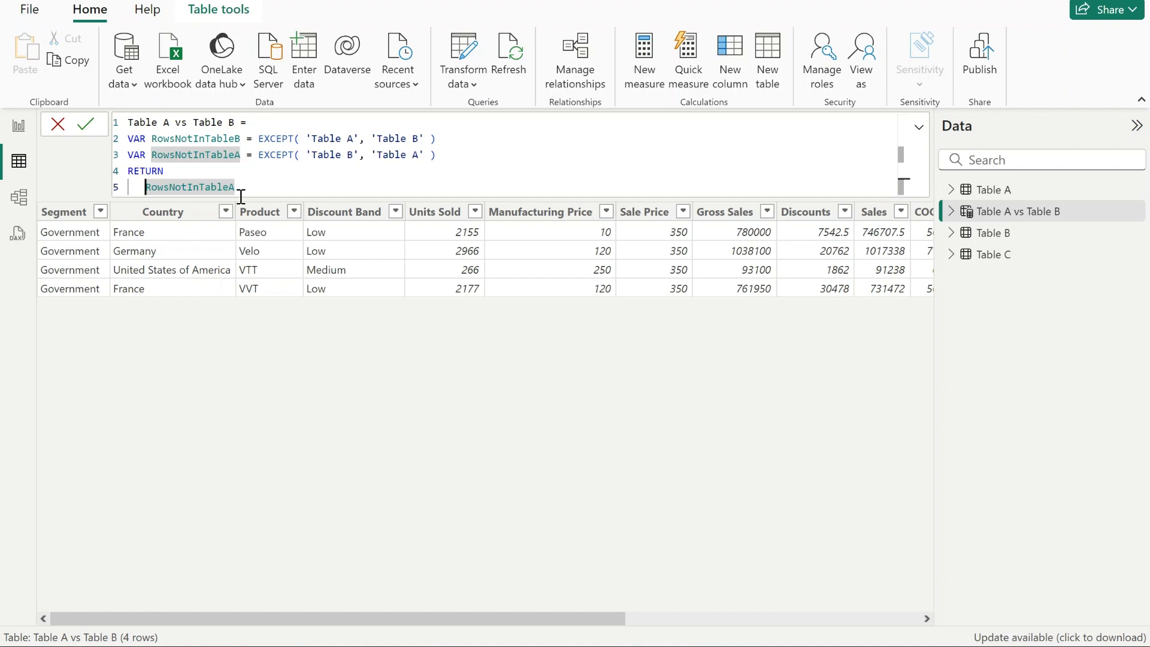
type("UNI")
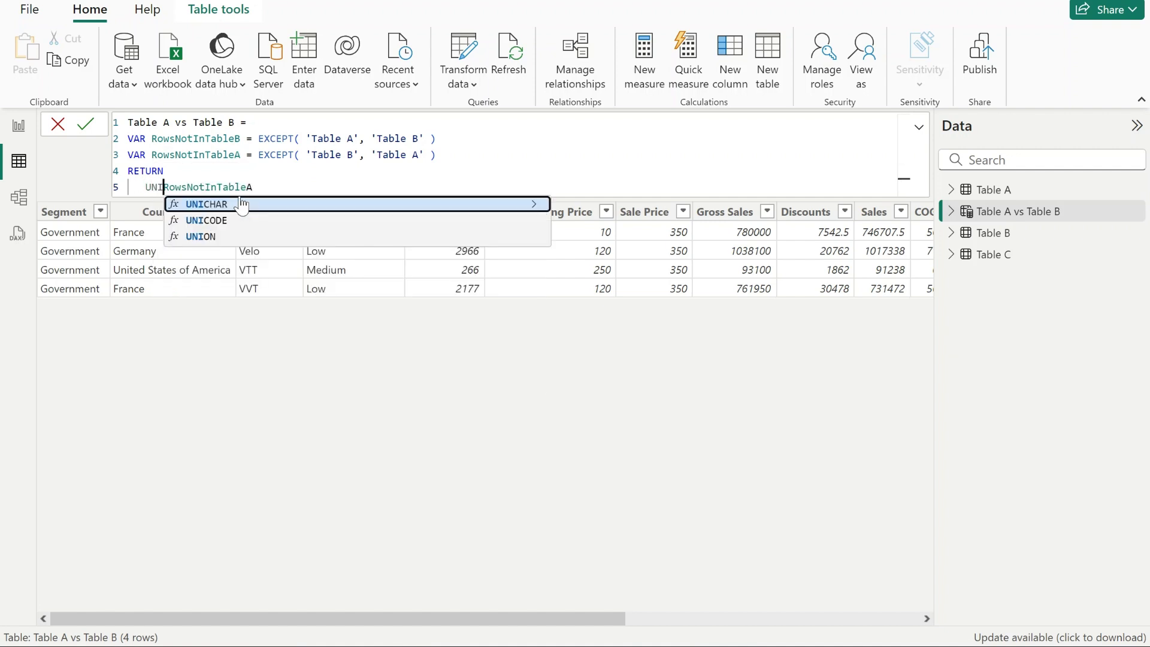
key("Down")
key("Down")
key("Tab")
type("(")
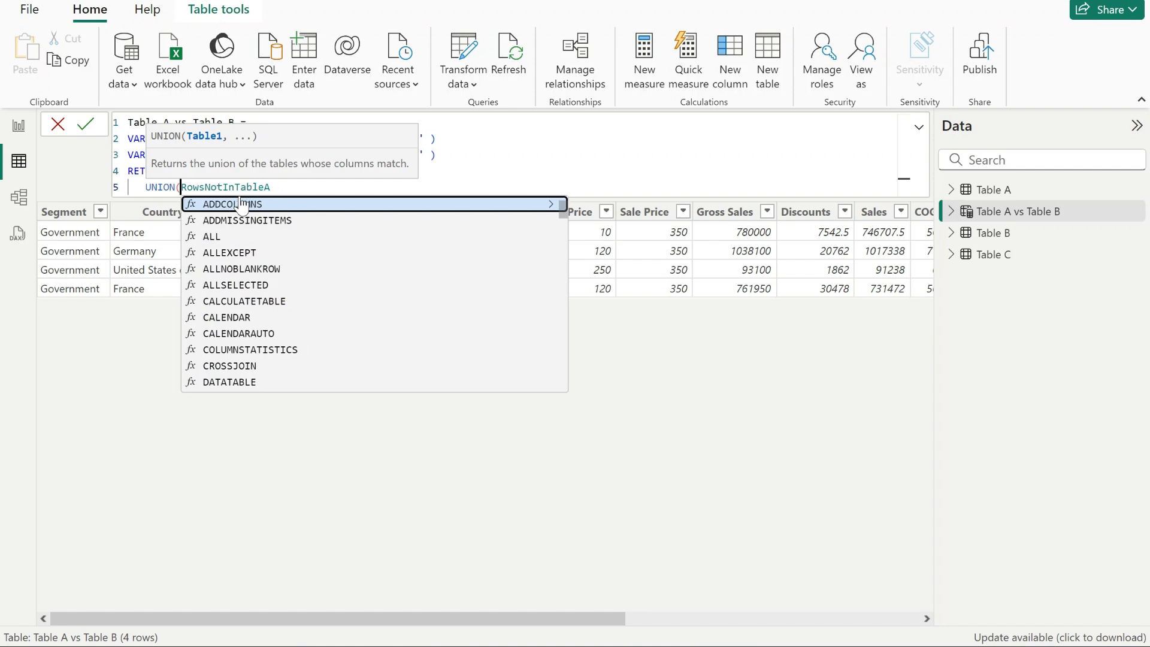
double_click(216, 187)
key("Right")
key("Right")
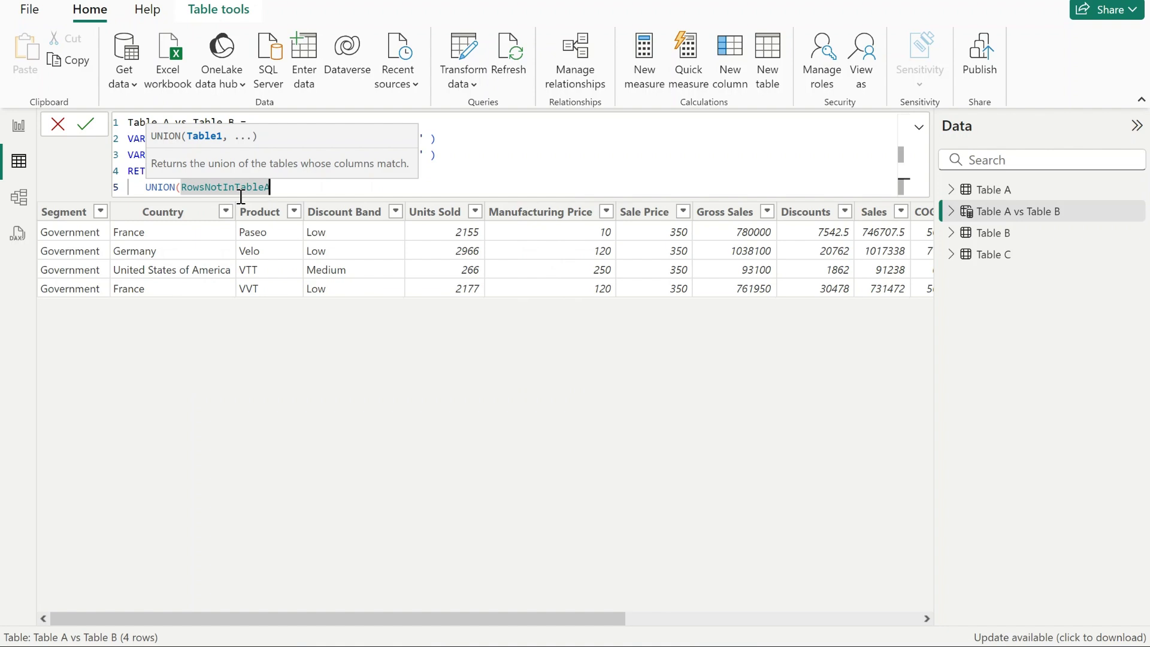
type(", ")
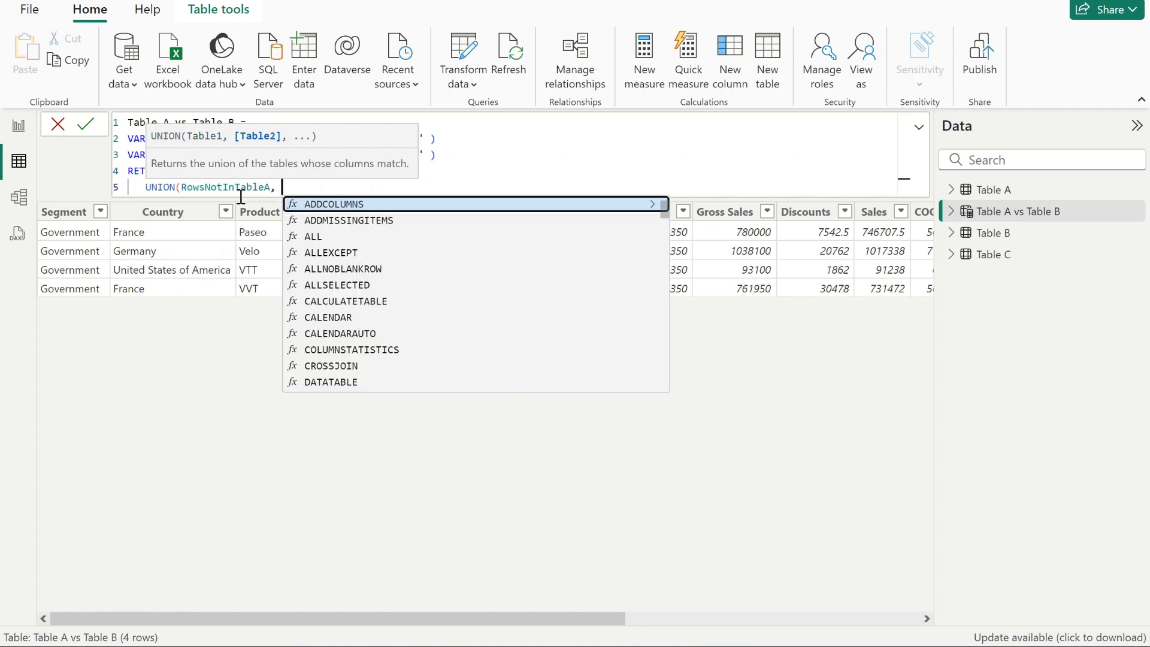
type("Row")
key("Down")
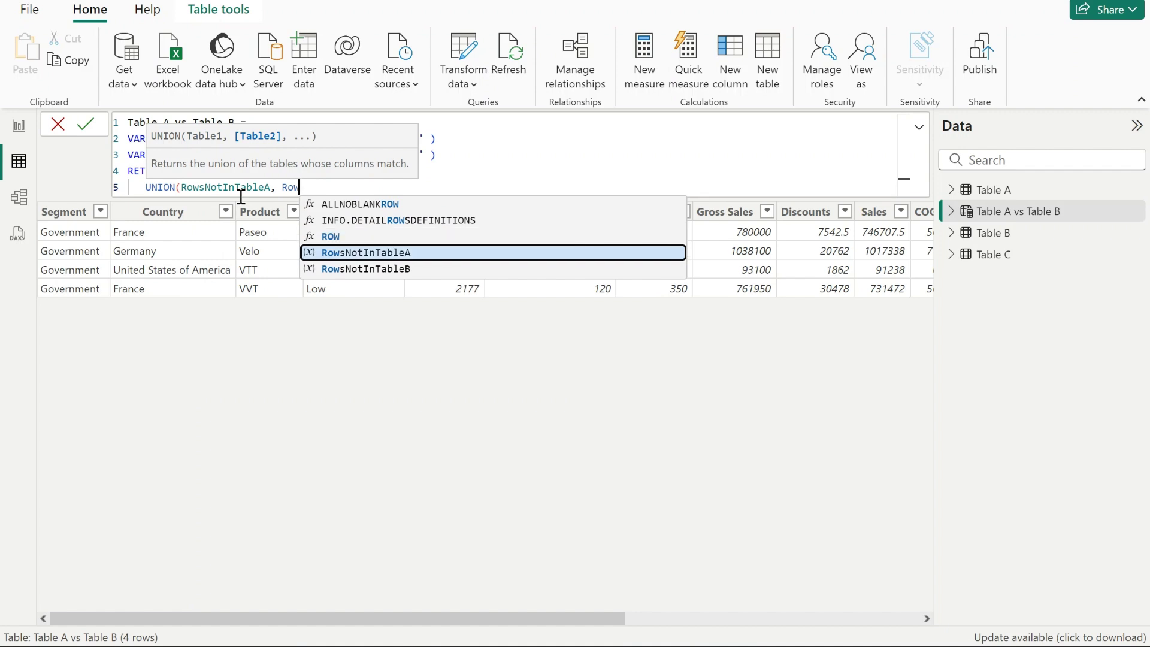
key("Down")
key("Tab")
type(")")
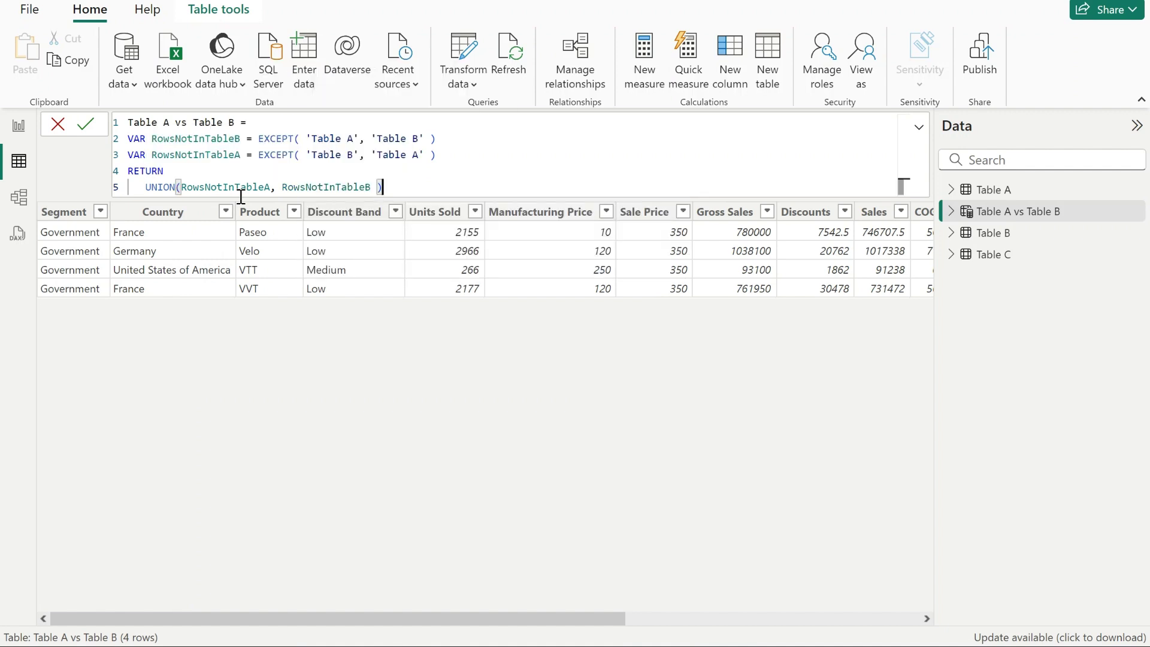
key("ctrl+Return")
double_click(196, 138)
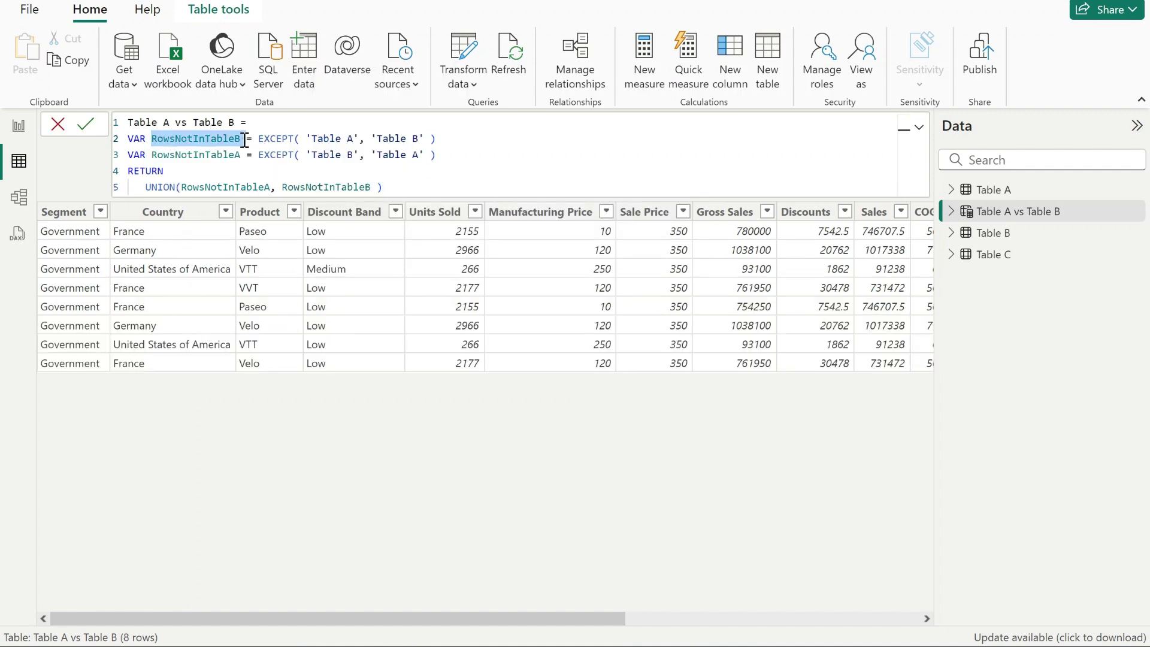
left_click_drag(151, 154, 276, 157)
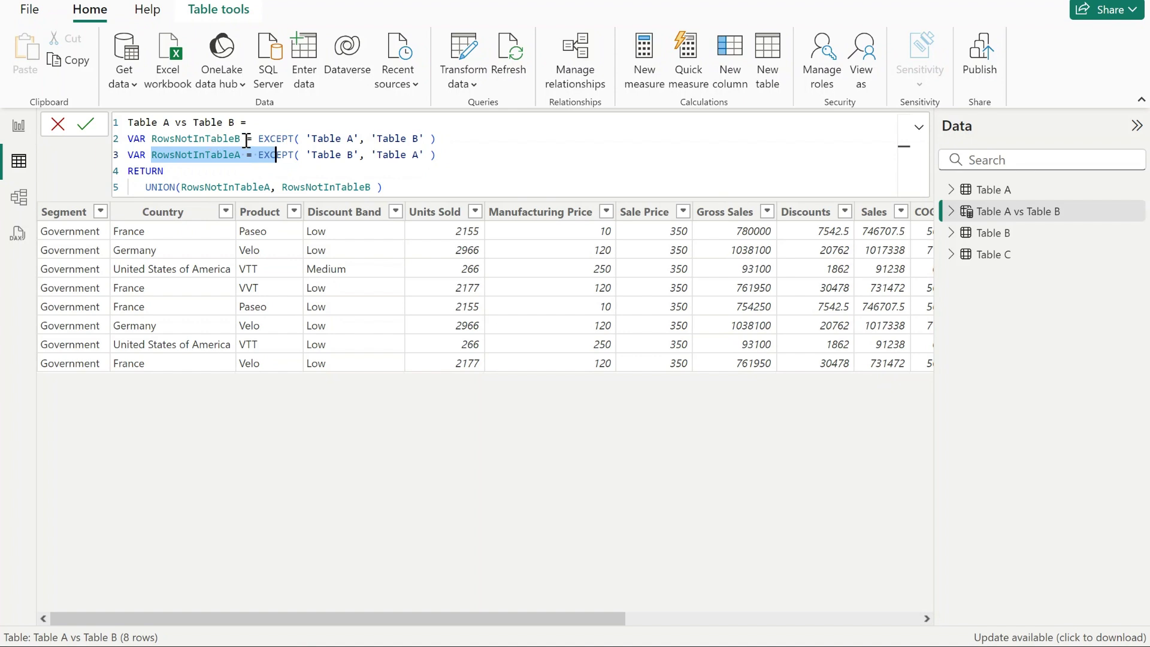
left_click_drag(241, 138, 151, 138)
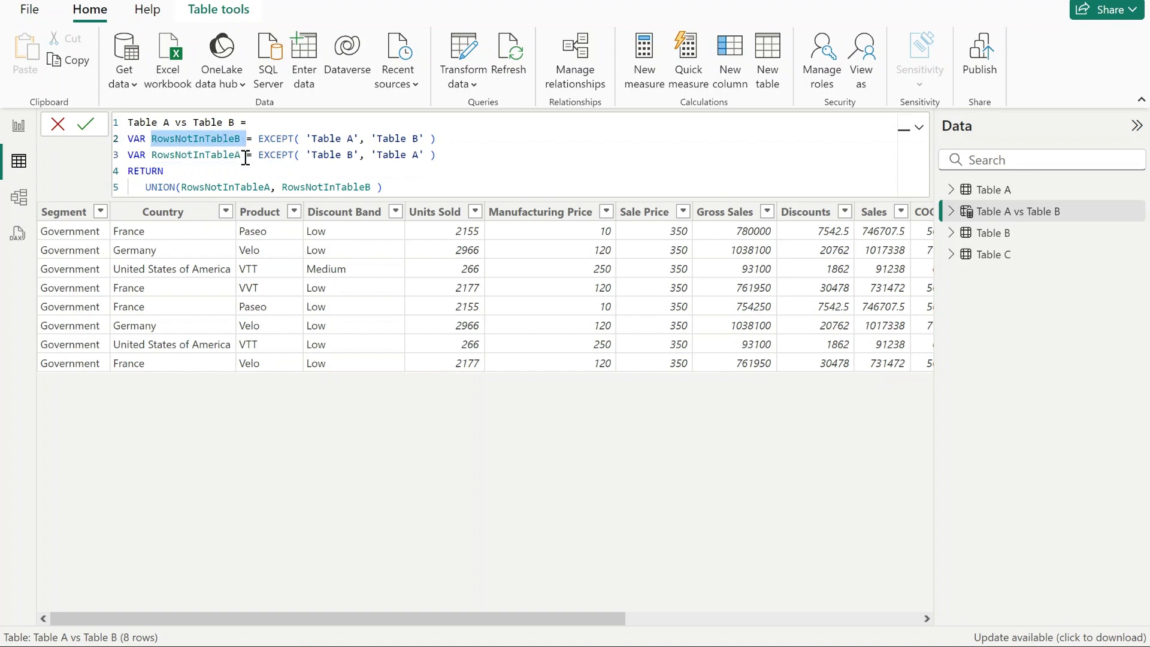
left_click_drag(248, 154, 139, 158)
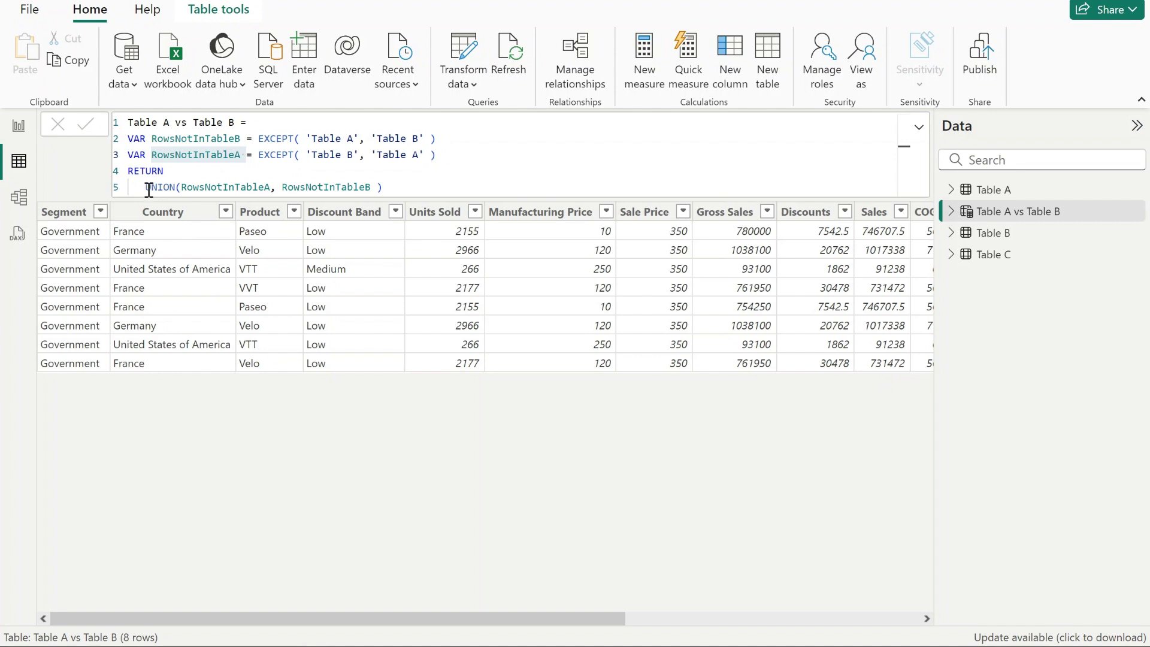
left_click_drag(147, 187, 467, 205)
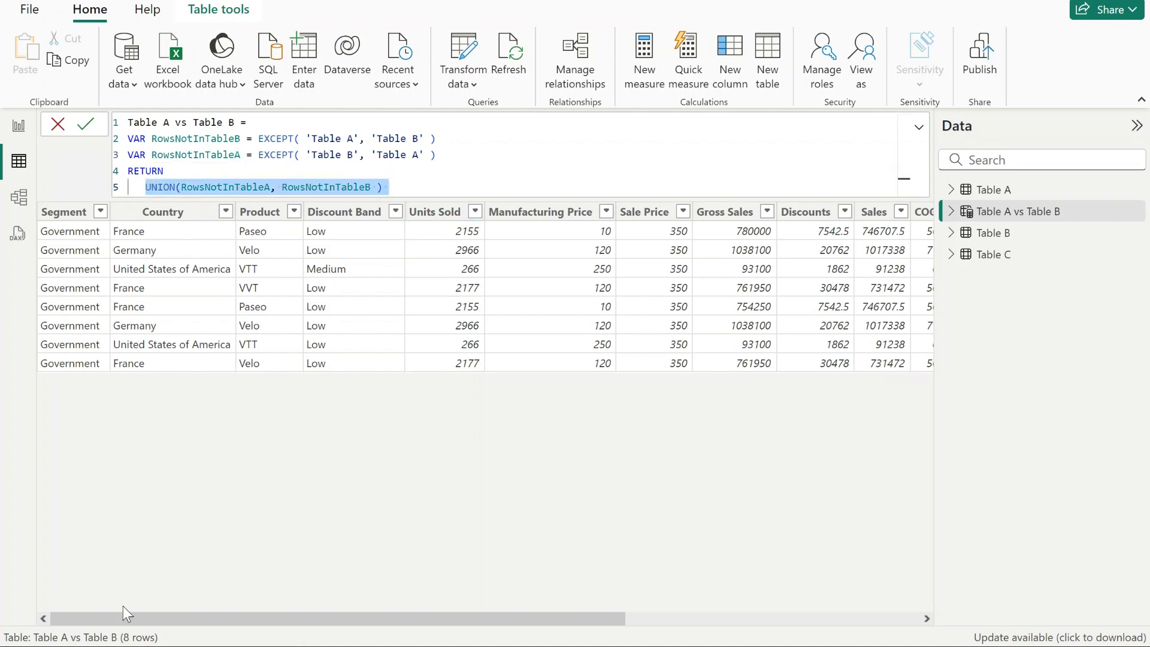
left_click(377, 551)
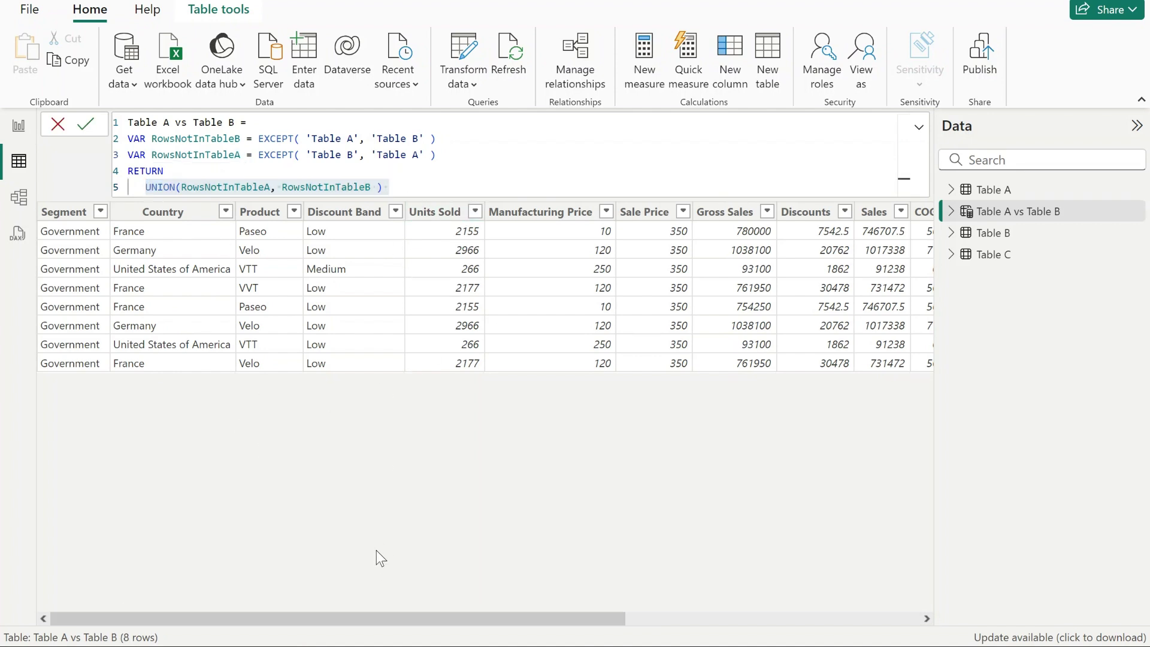
left_click_drag(141, 619, 63, 619)
left_click_drag(243, 138, 169, 137)
left_click_drag(241, 154, 179, 155)
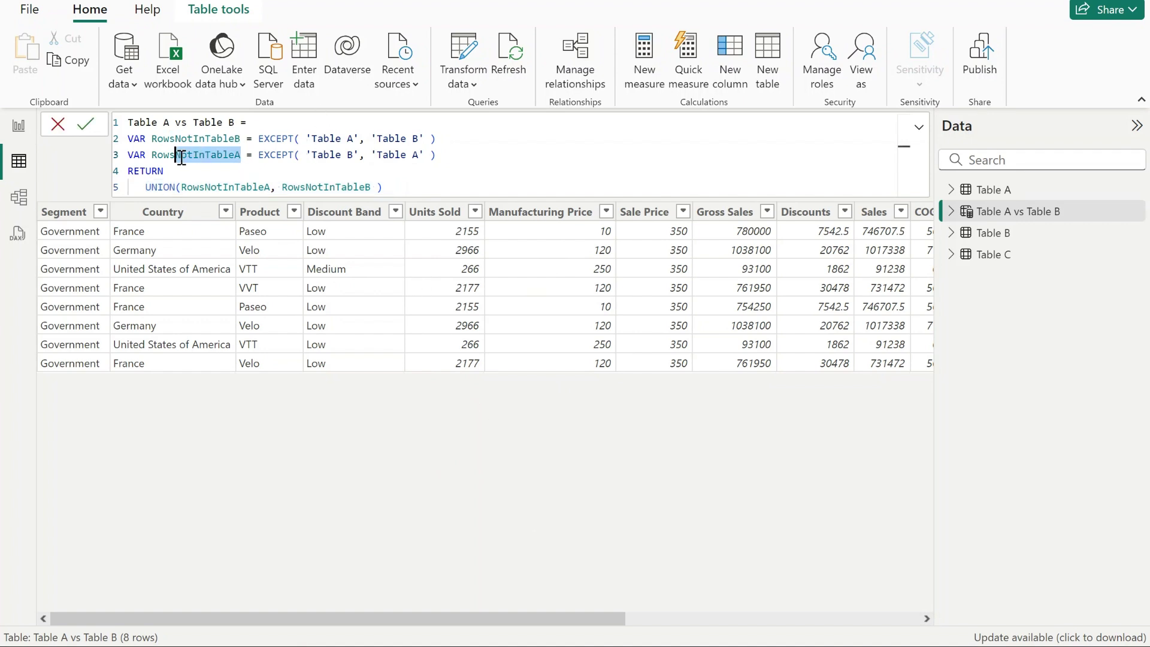
left_click(546, 171)
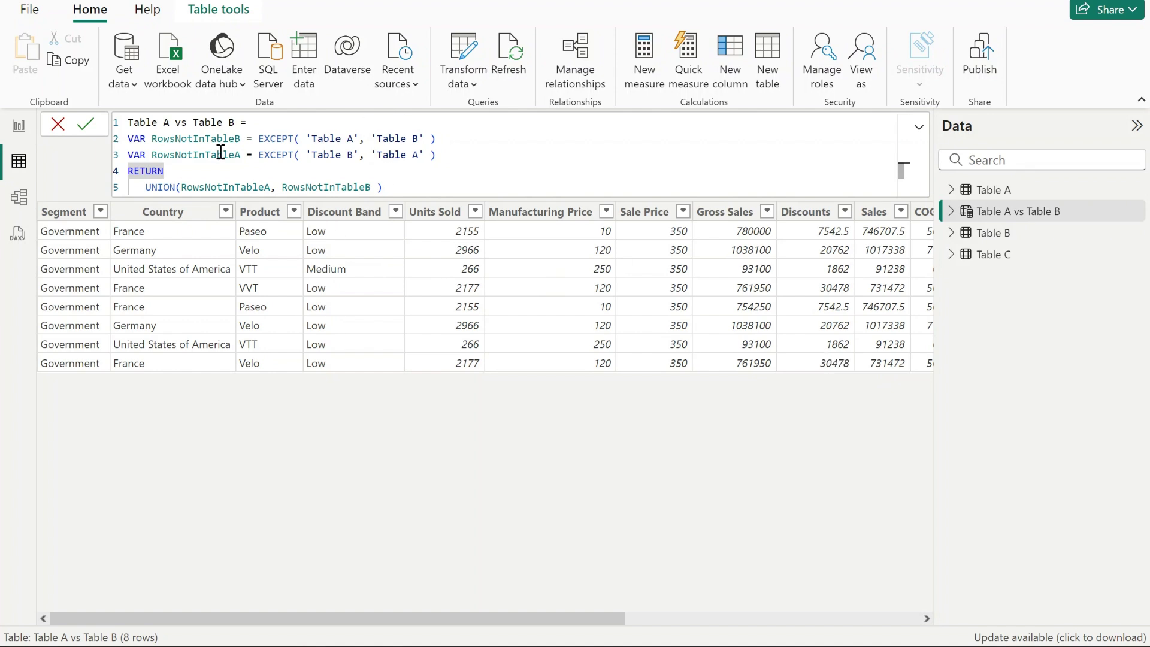
left_click_drag(259, 139, 294, 154)
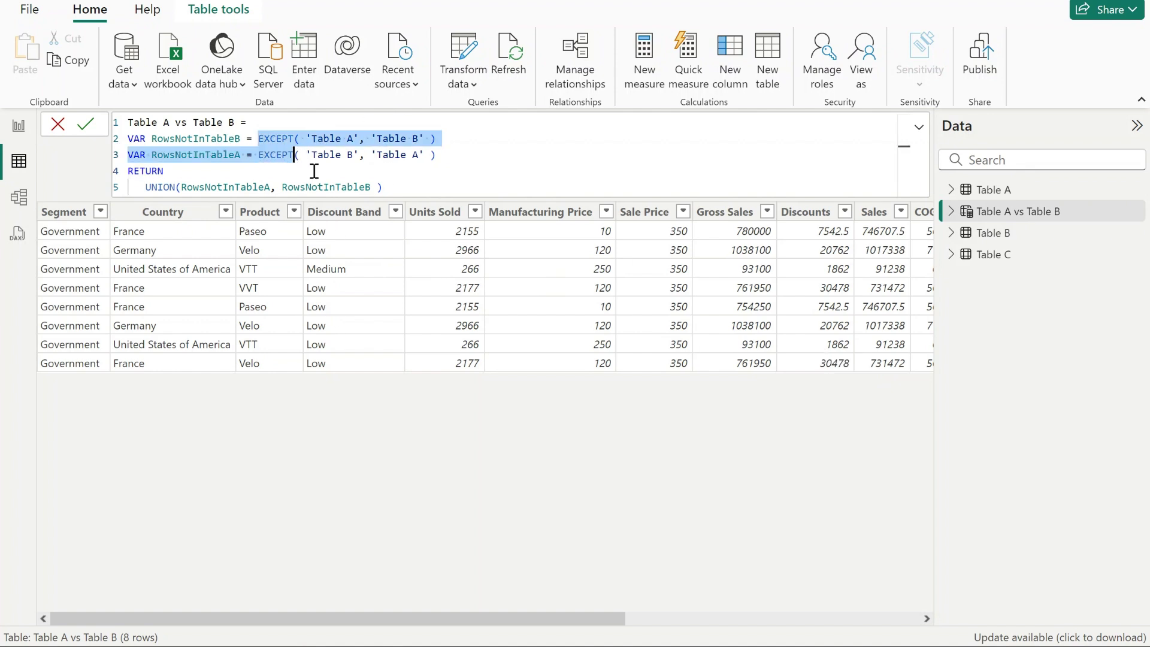
left_click(349, 173)
left_click_drag(181, 187, 160, 186)
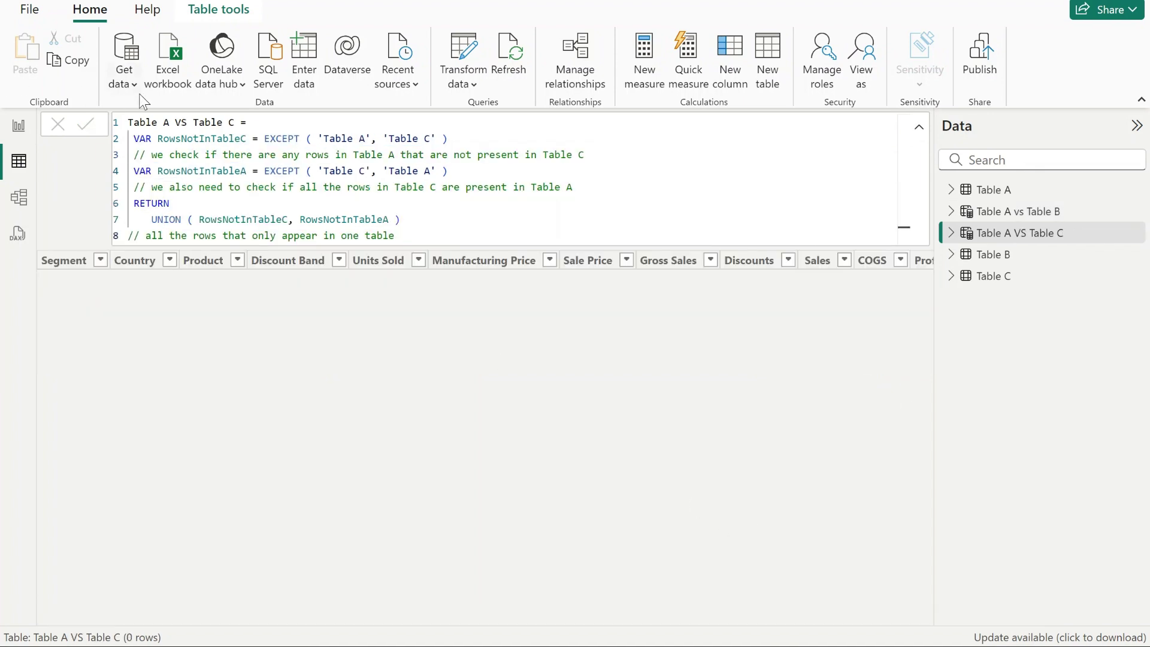
- Walk through the Table A VS Table C formula's variables, comments, RETURN and UNION call
left_click_drag(180, 122, 124, 122)
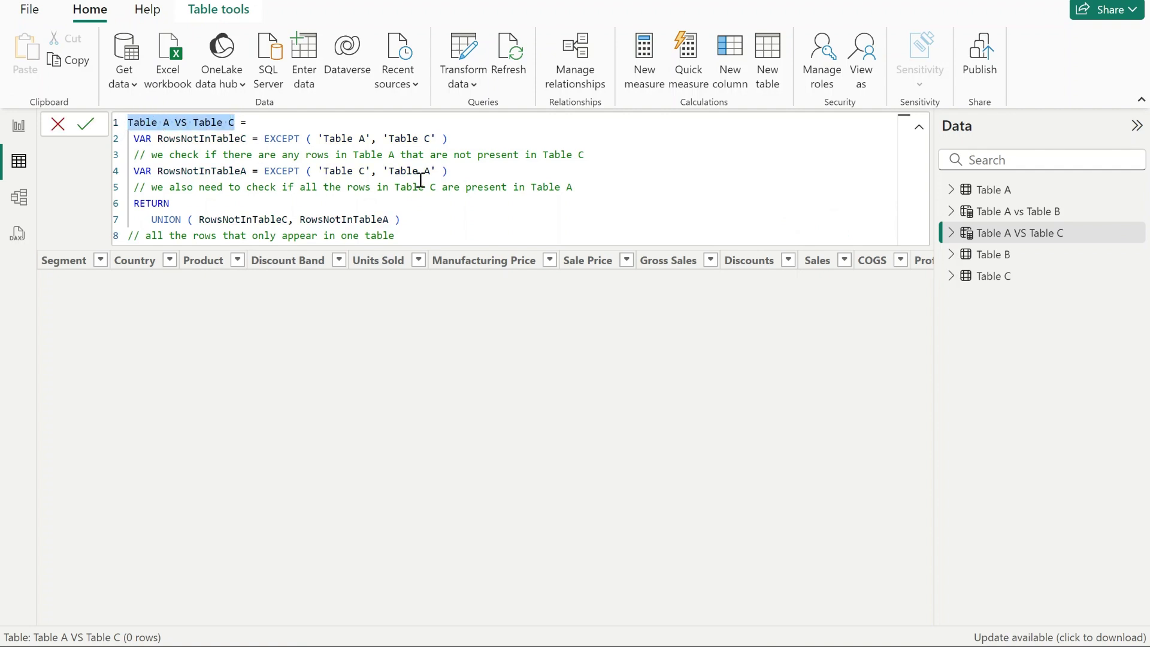
double_click(151, 203)
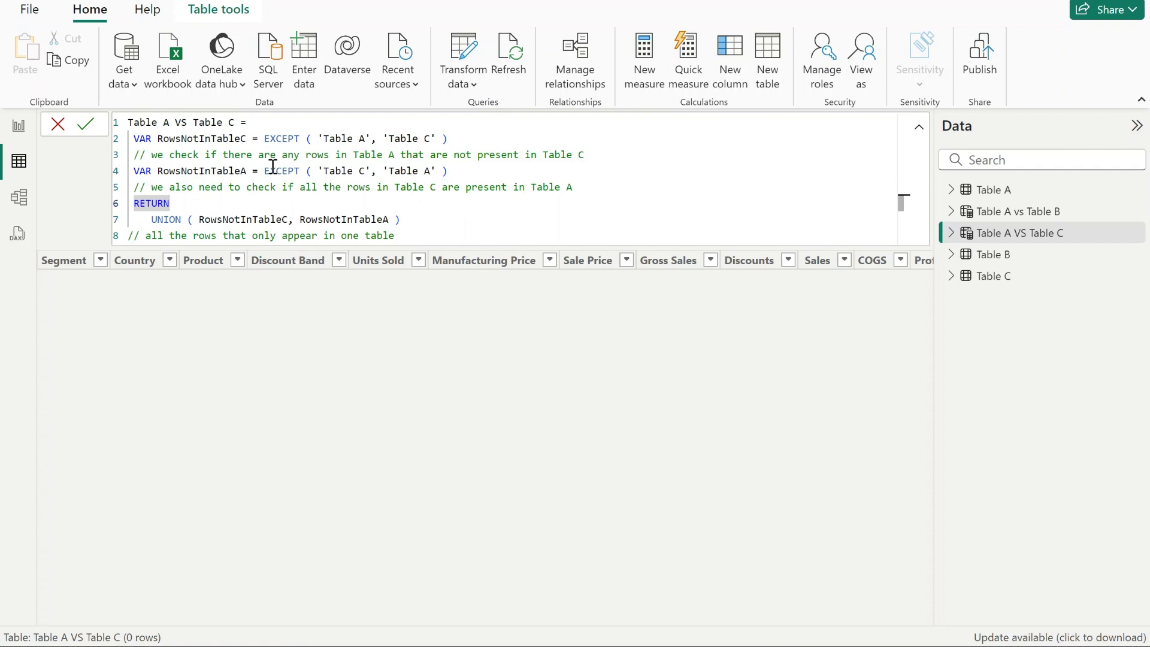
left_click_drag(148, 220, 196, 220)
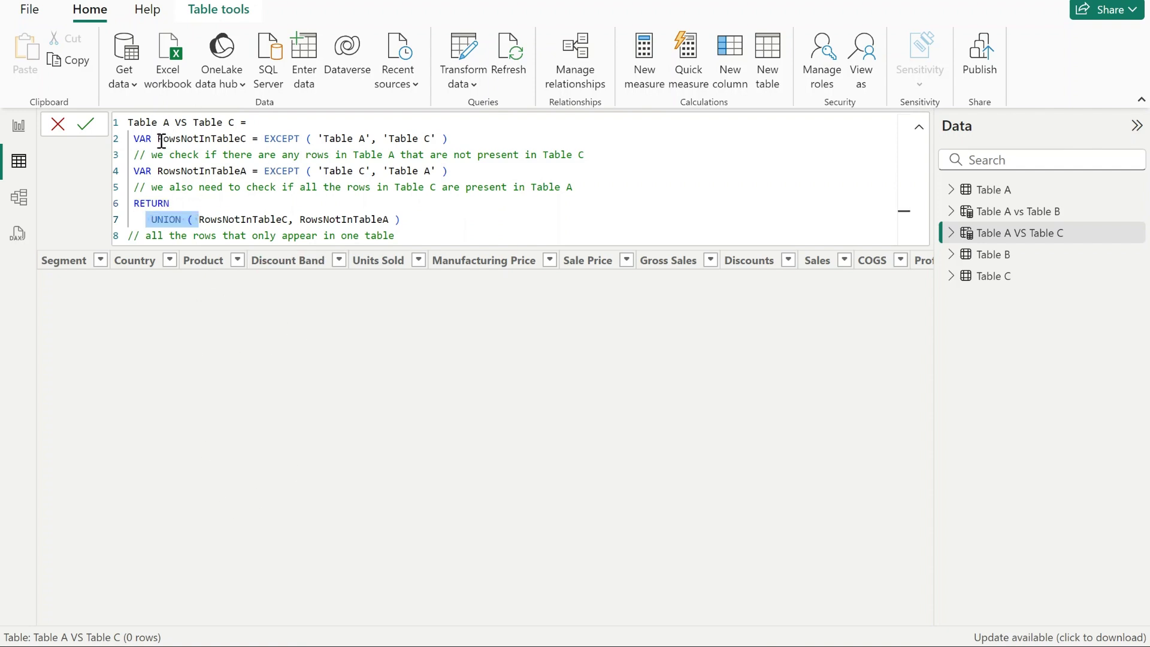
left_click_drag(158, 138, 258, 187)
left_click(490, 187)
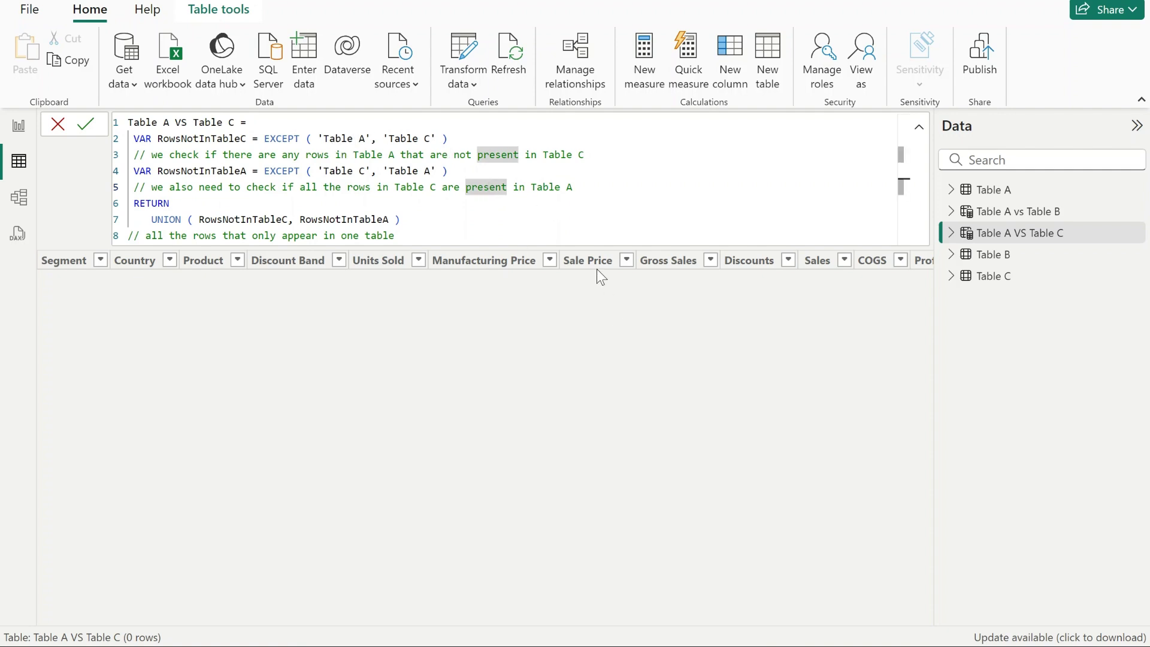
left_click(463, 230)
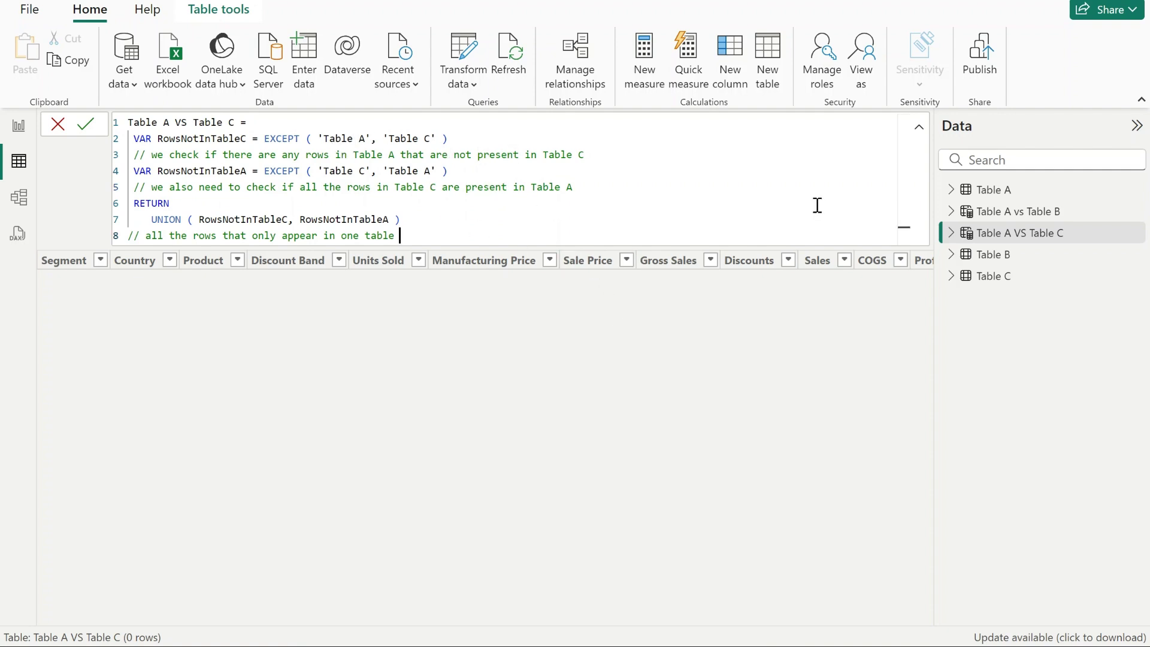